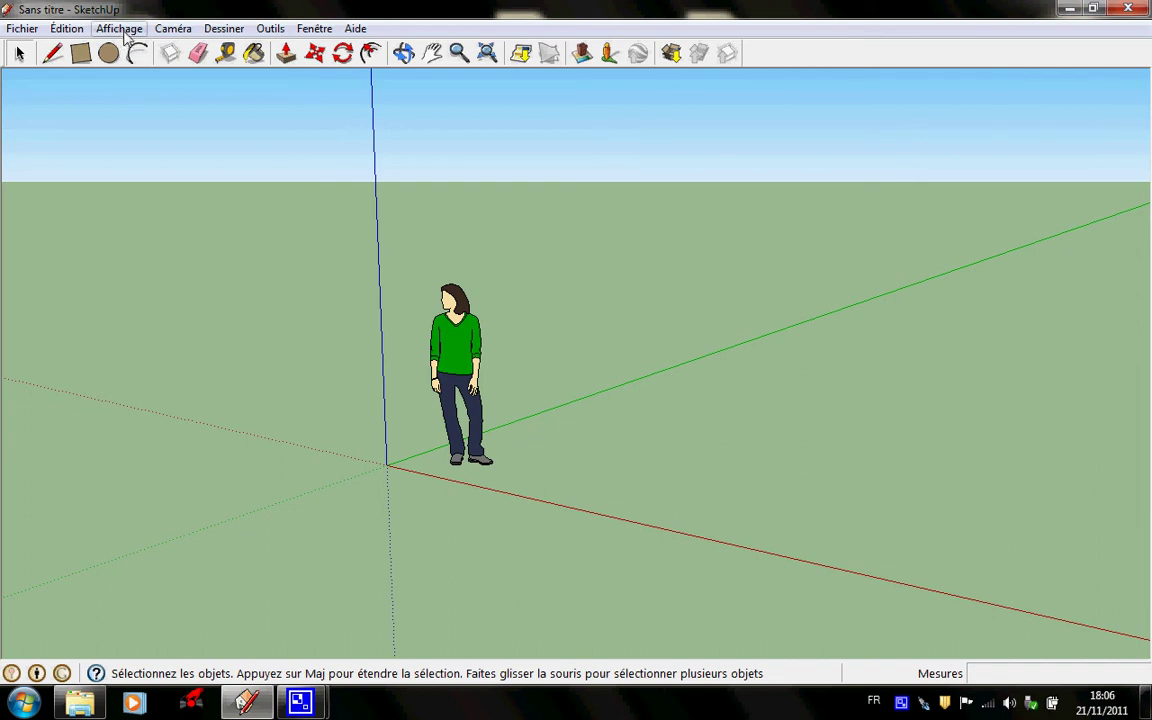
Show the large tool set (Grand jeu d'outils), Views (Vues) and Measurements (Mesures) toolbars
click(123, 30)
mouse_move(129, 50)
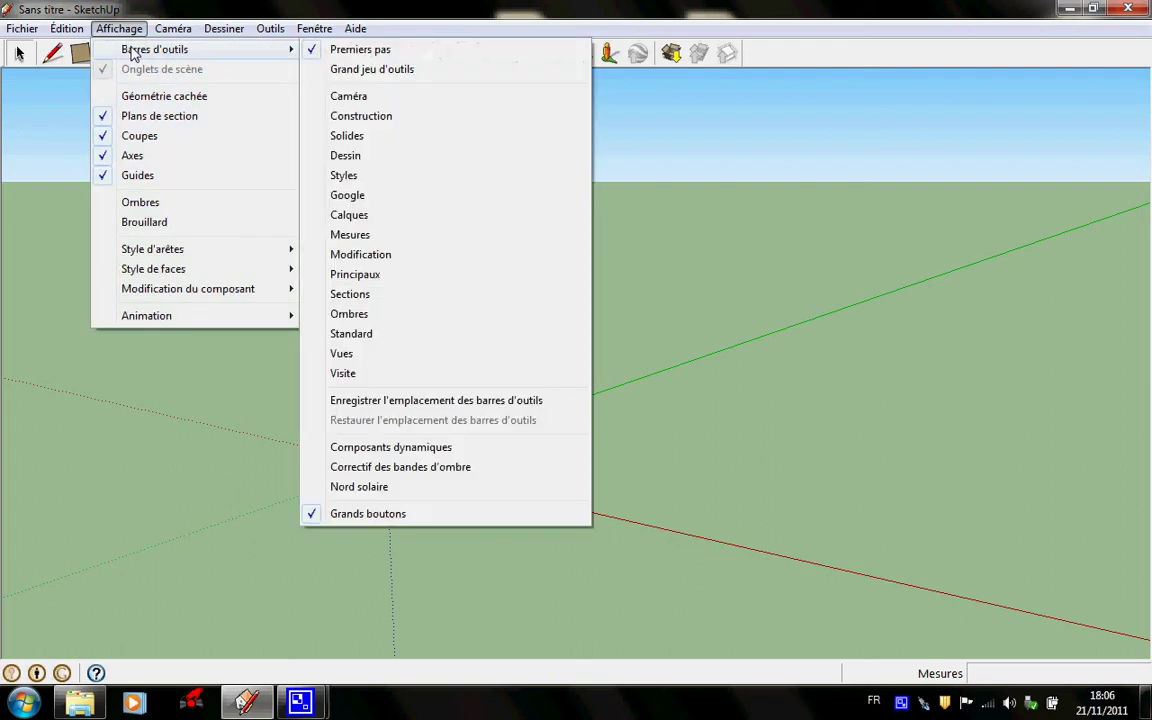
click(329, 72)
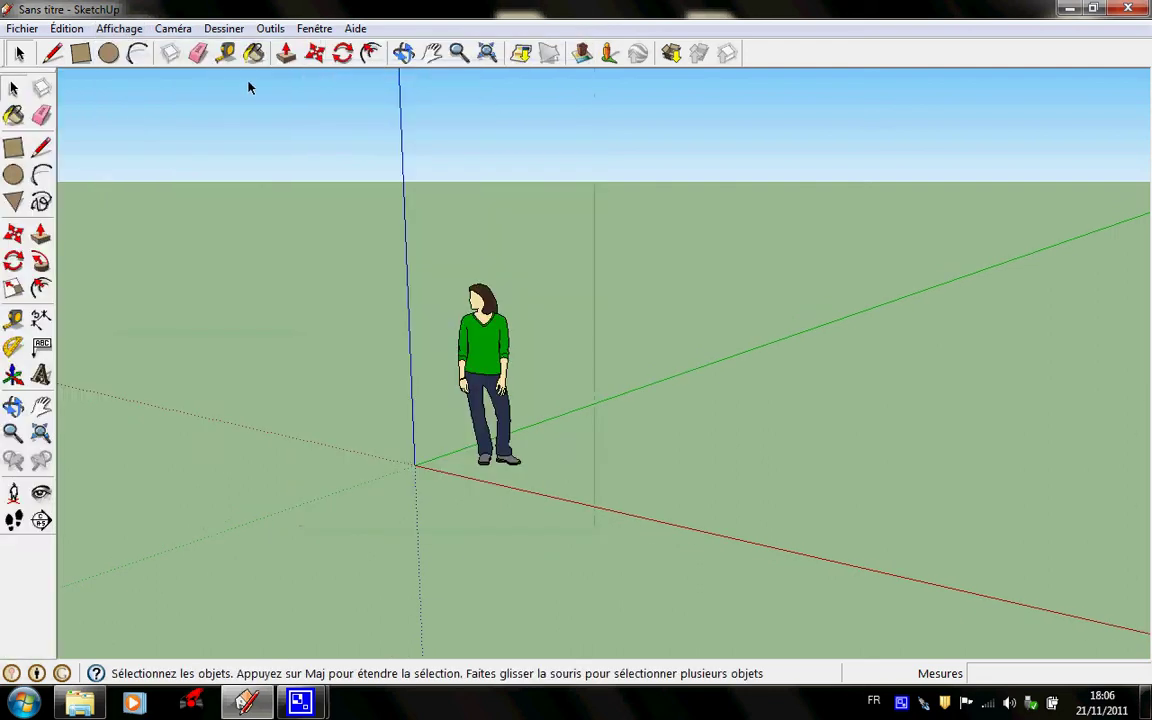
click(118, 29)
mouse_move(126, 50)
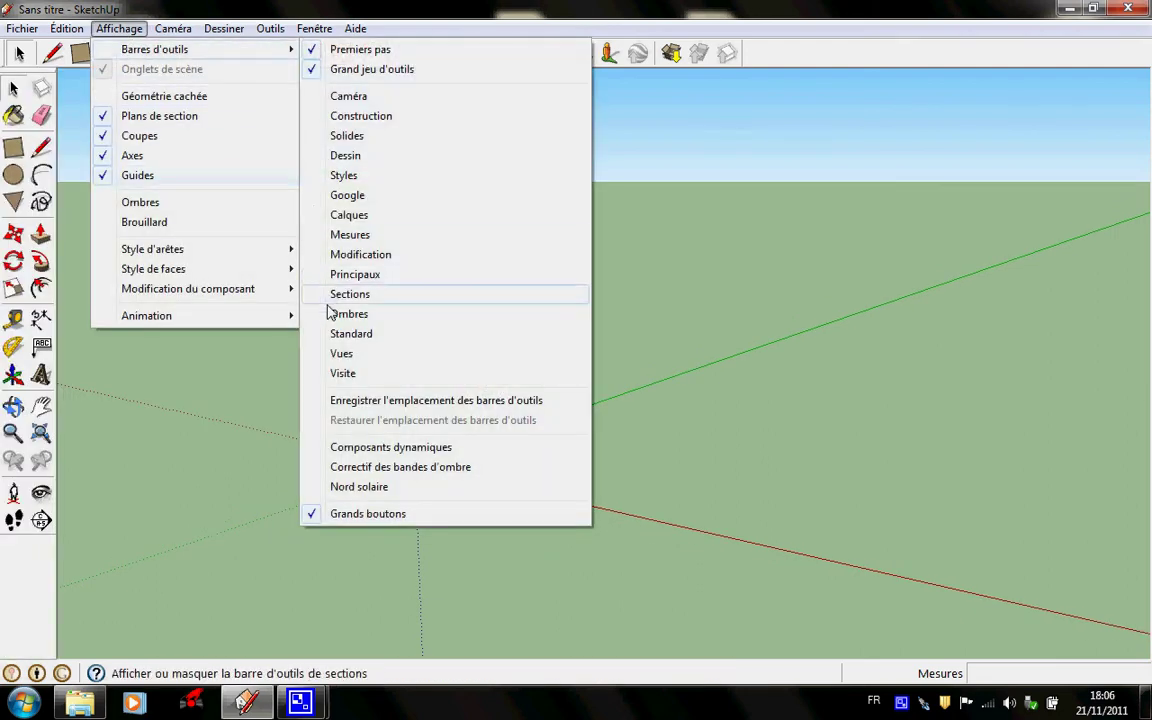
click(337, 353)
click(119, 29)
mouse_move(131, 52)
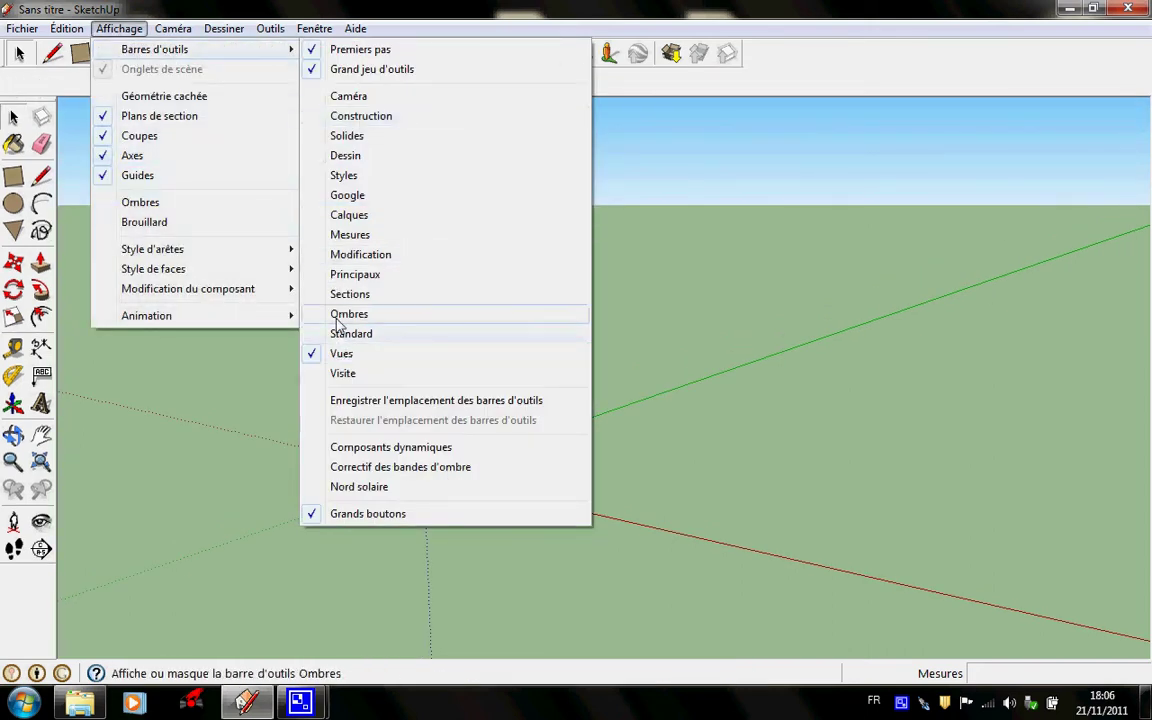
click(350, 238)
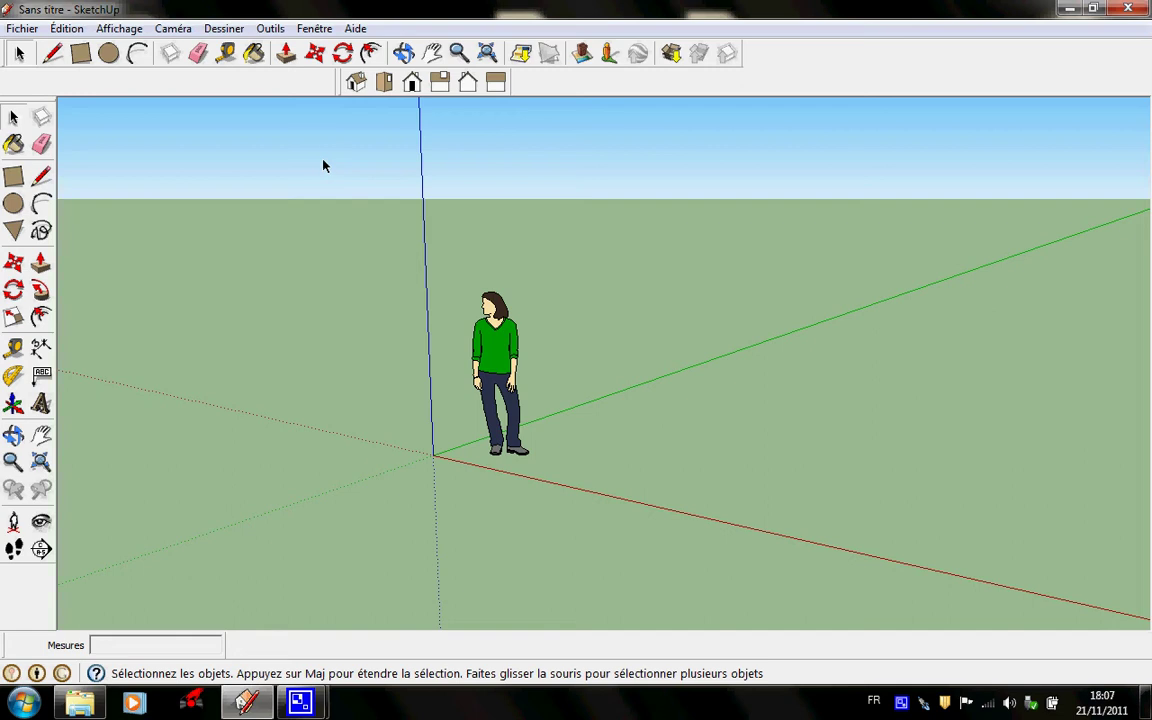
Erase the default standing figure from the model
click(42, 147)
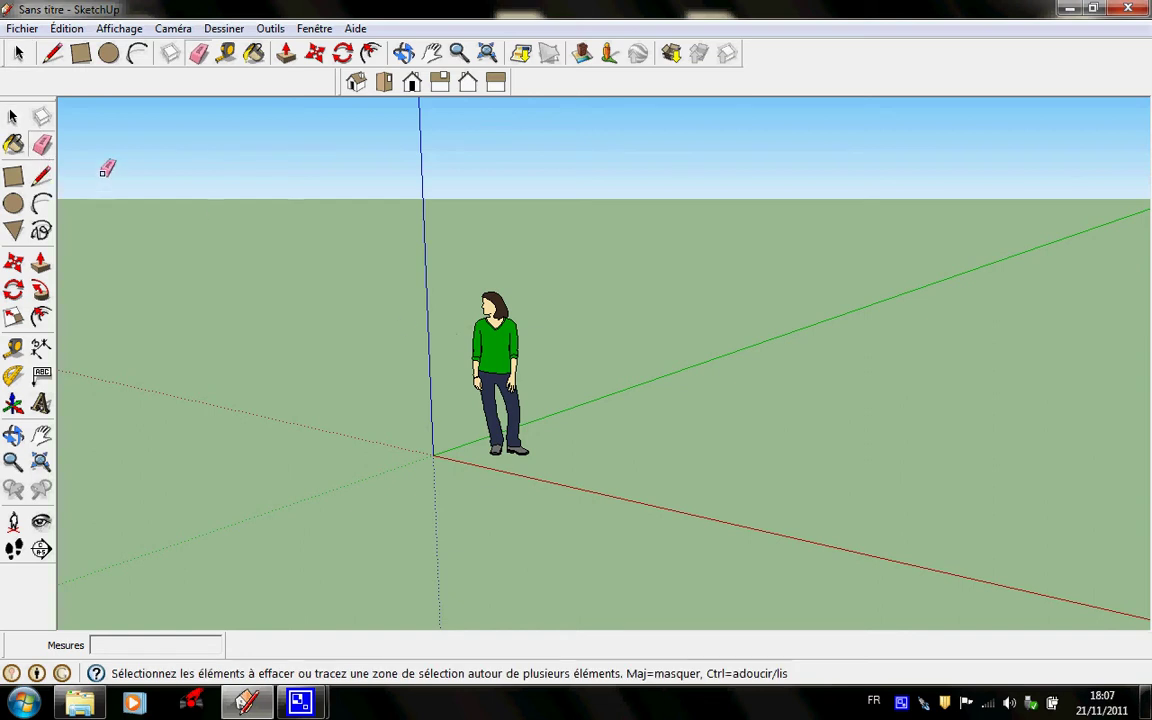
click(494, 310)
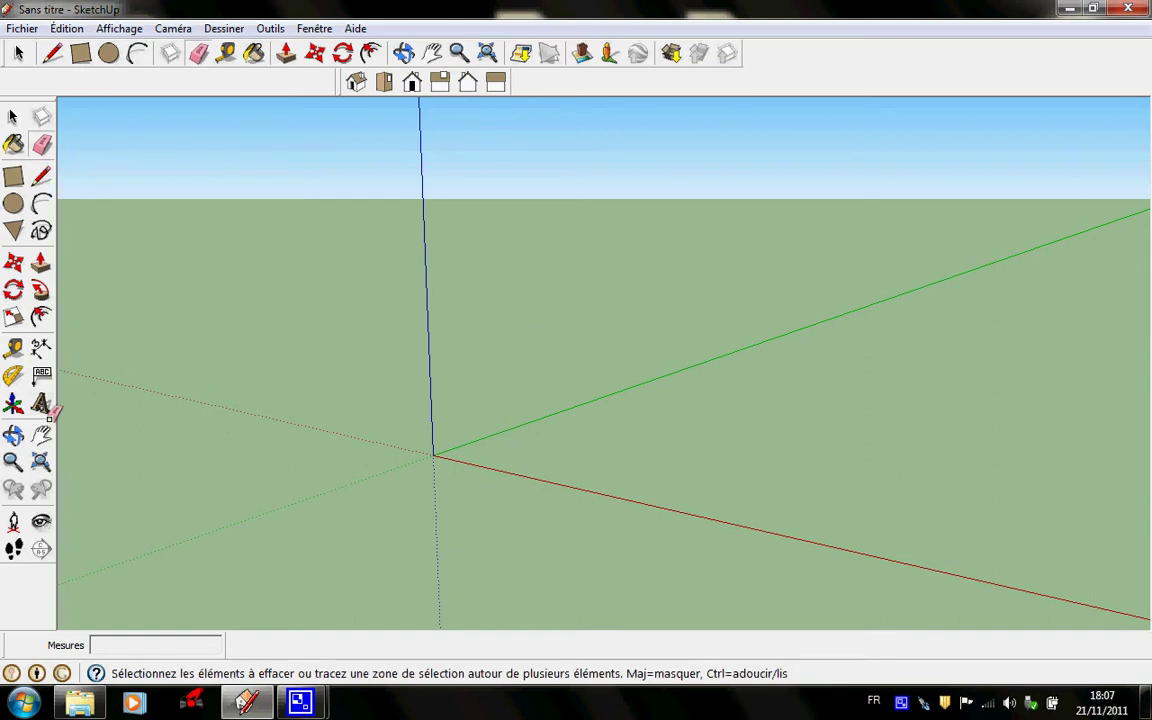
Switch to the front view and draw a ground rectangle of about 0.93 m by 3.89 m beside the green axis
click(13, 435)
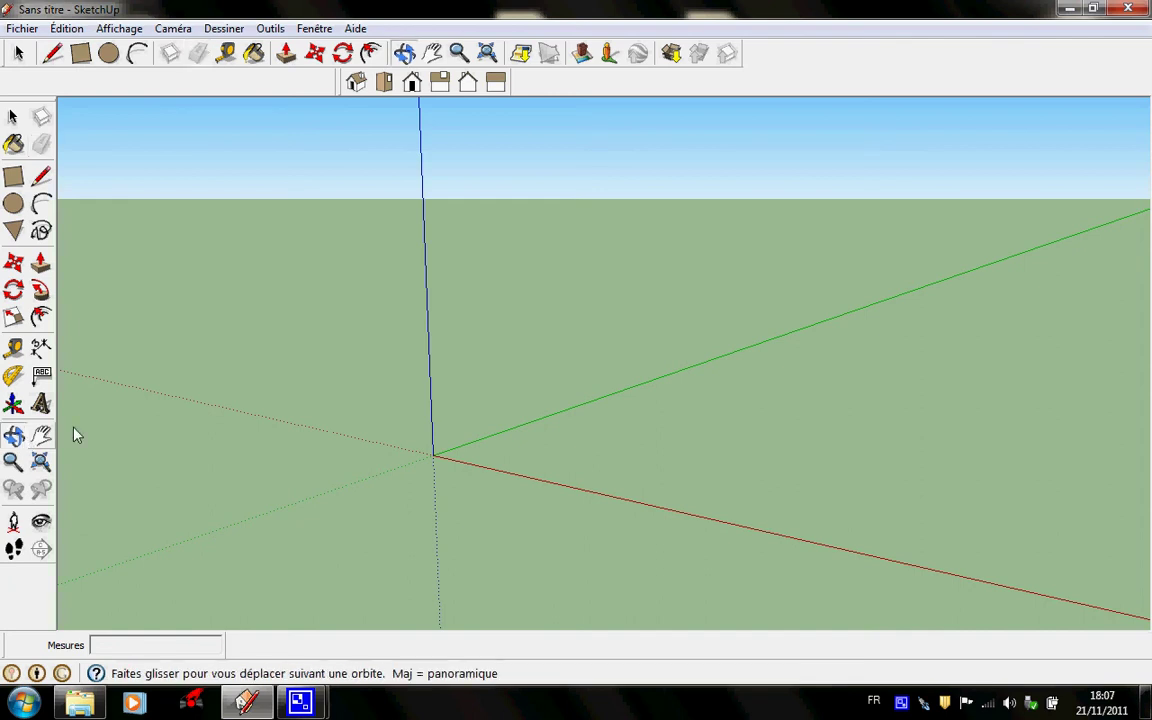
drag(229, 460, 260, 440)
click(40, 435)
drag(690, 420, 998, 458)
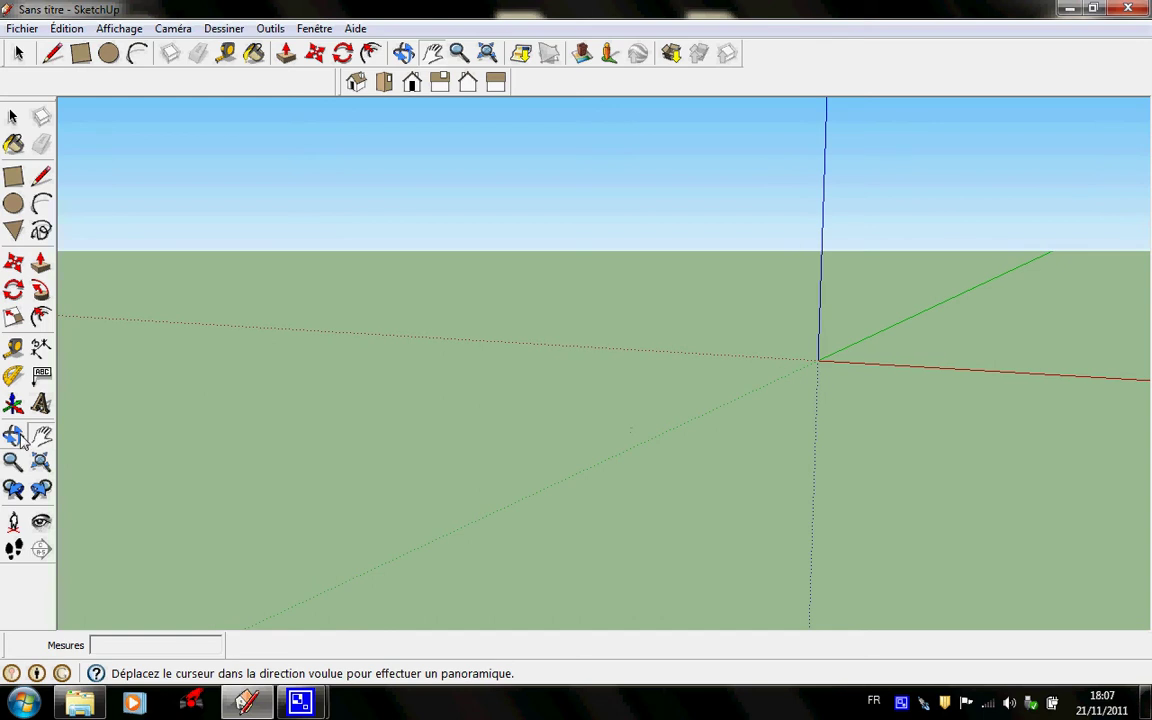
click(13, 435)
drag(1083, 360, 1016, 321)
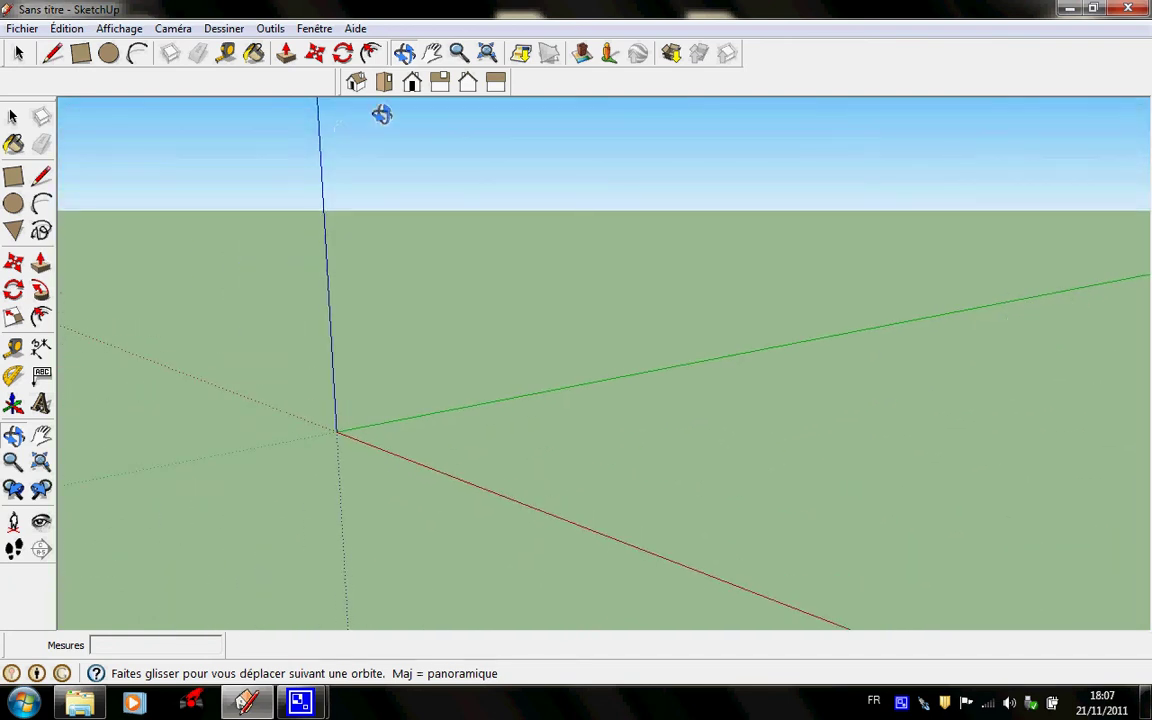
click(412, 82)
drag(661, 365, 650, 332)
click(13, 176)
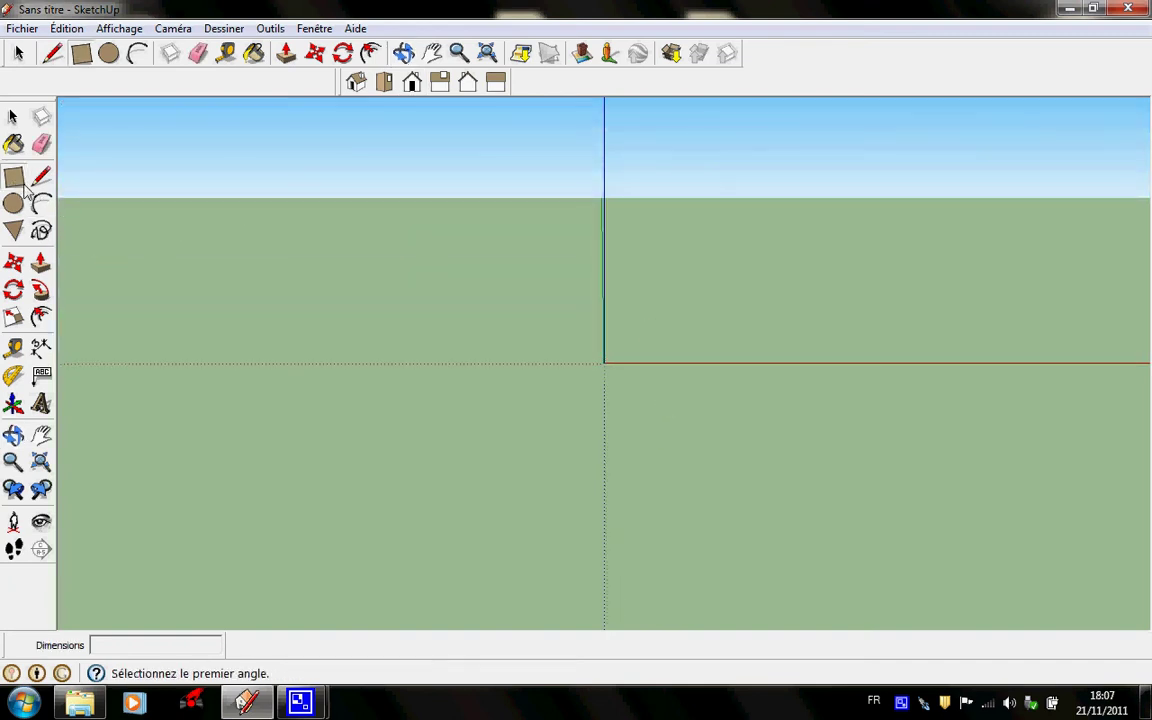
click(679, 251)
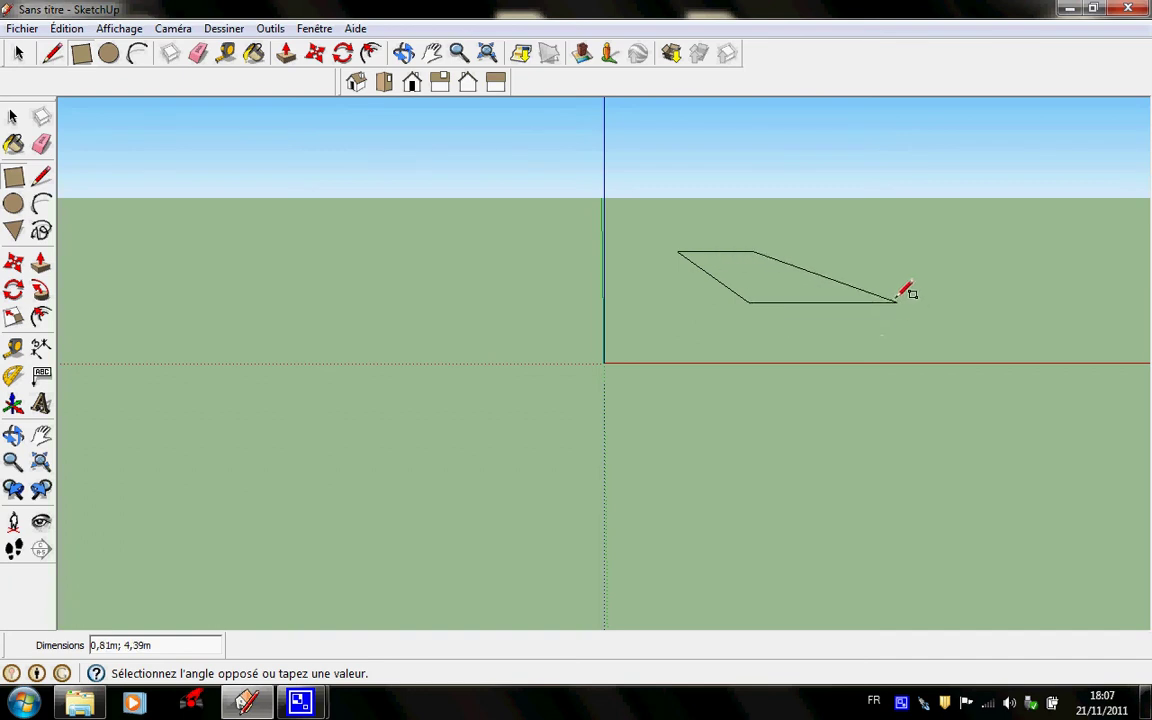
click(887, 291)
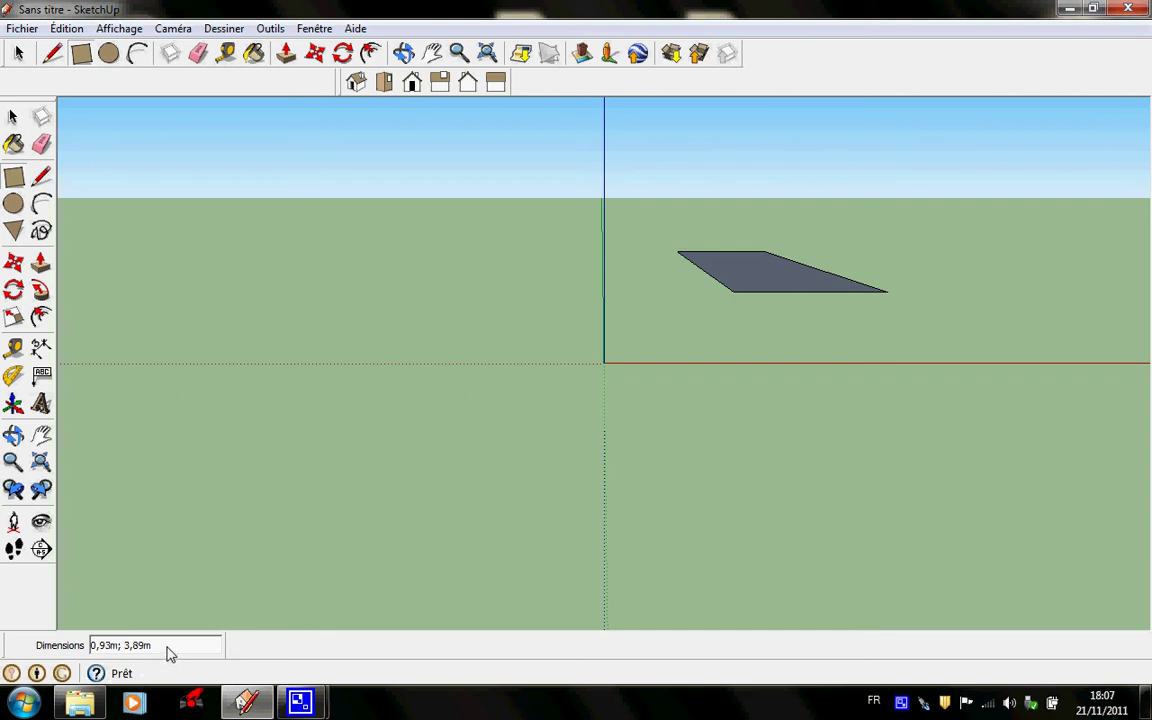
Examine the ground rectangle from other angles and distances by orbiting, zooming and panning
click(13, 434)
drag(801, 214, 858, 434)
scroll(858, 434, down, 3)
scroll(858, 434, up, 4)
scroll(858, 434, down, 2)
scroll(858, 434, up, 3)
scroll(858, 434, down, 3)
scroll(858, 434, up, 2)
scroll(858, 434, down, 1)
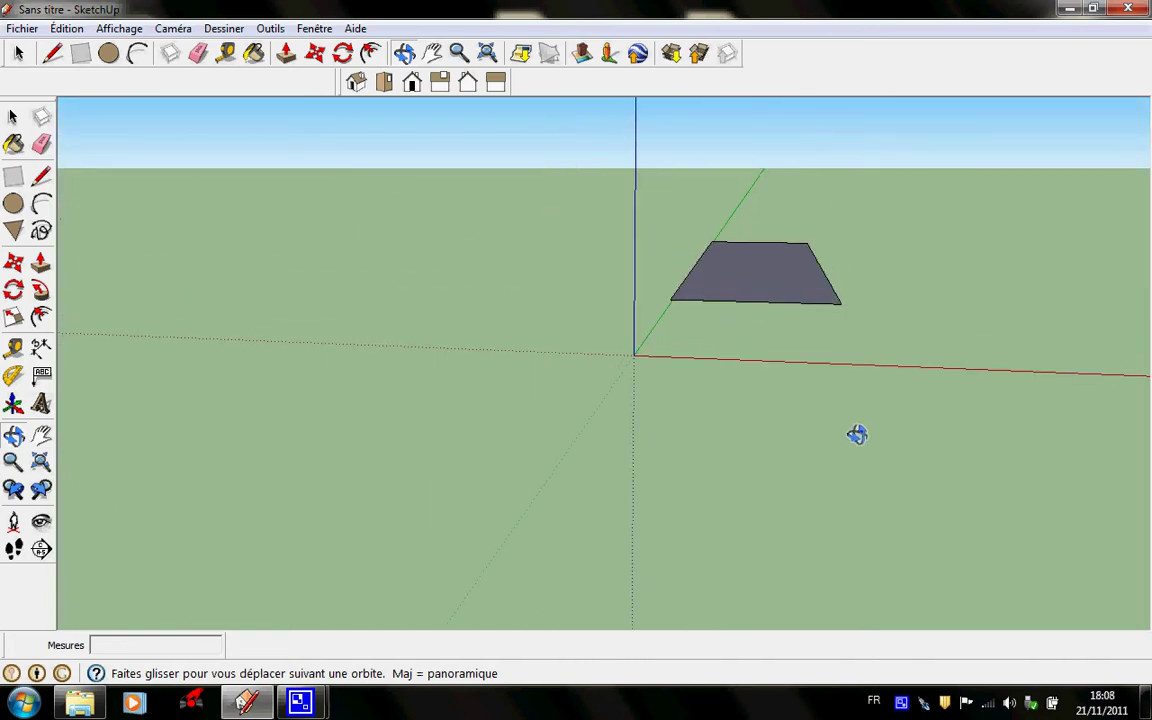
key(shift+z)
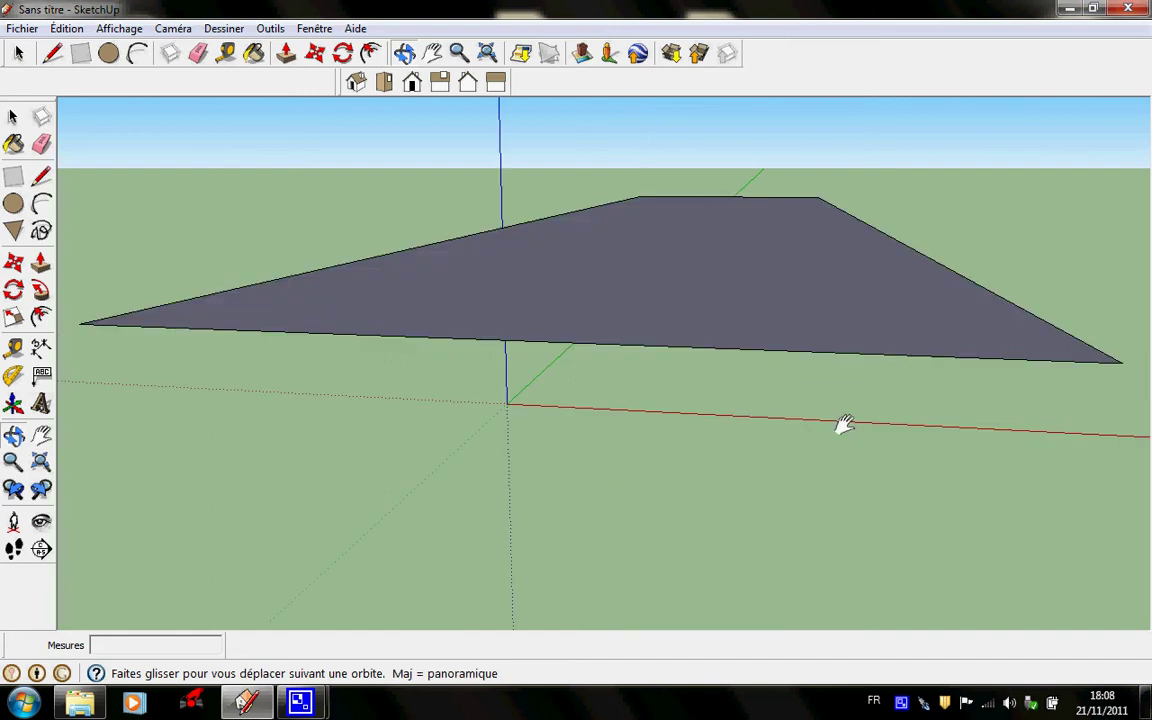
scroll(845, 425, down, 4)
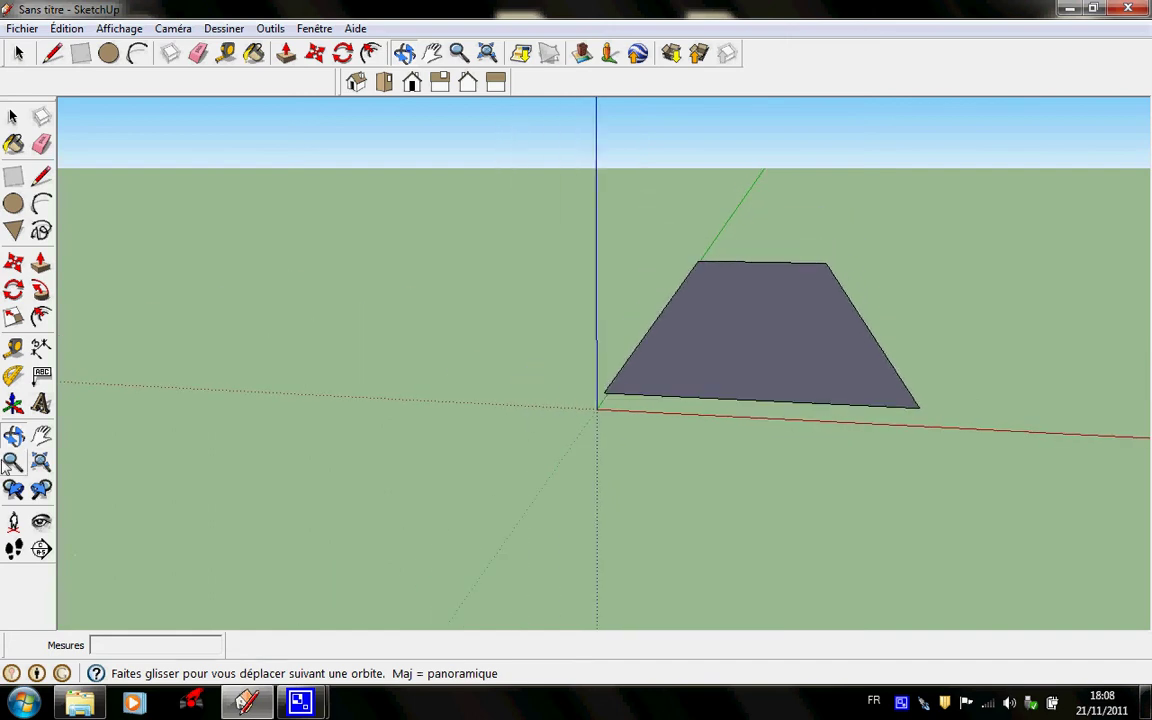
click(40, 437)
drag(543, 445, 613, 442)
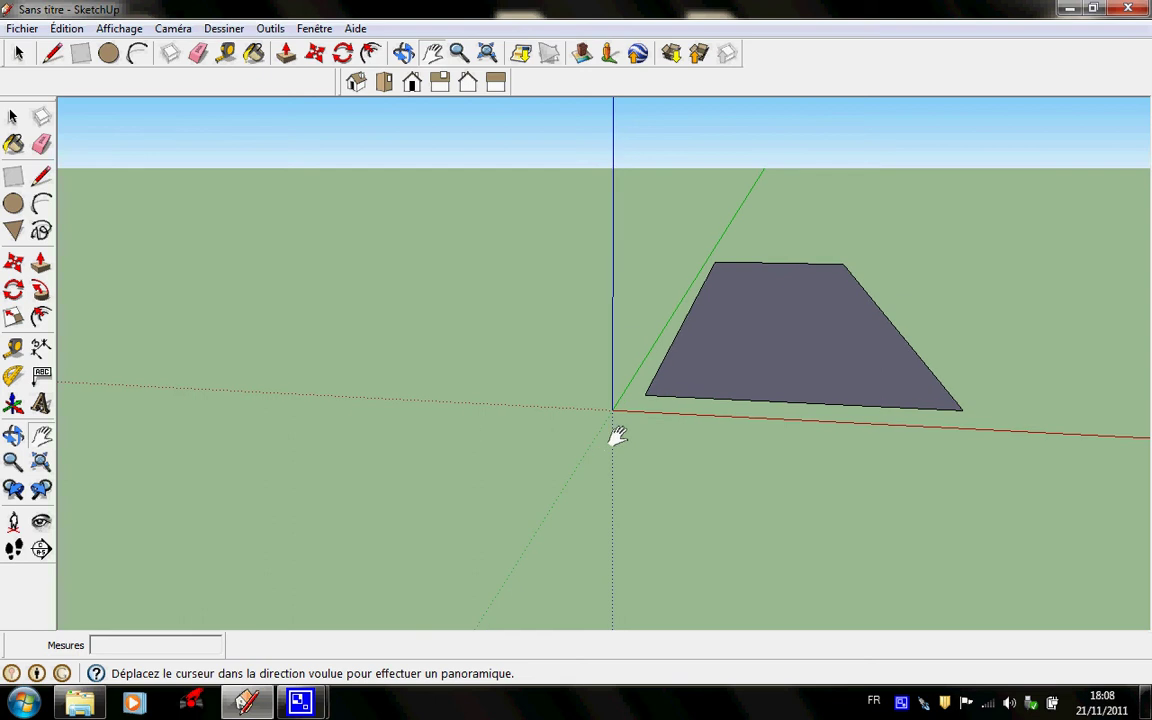
Push/Pull the ground rectangle upward by about 0.62 m to form a box
click(41, 262)
click(770, 345)
click(774, 206)
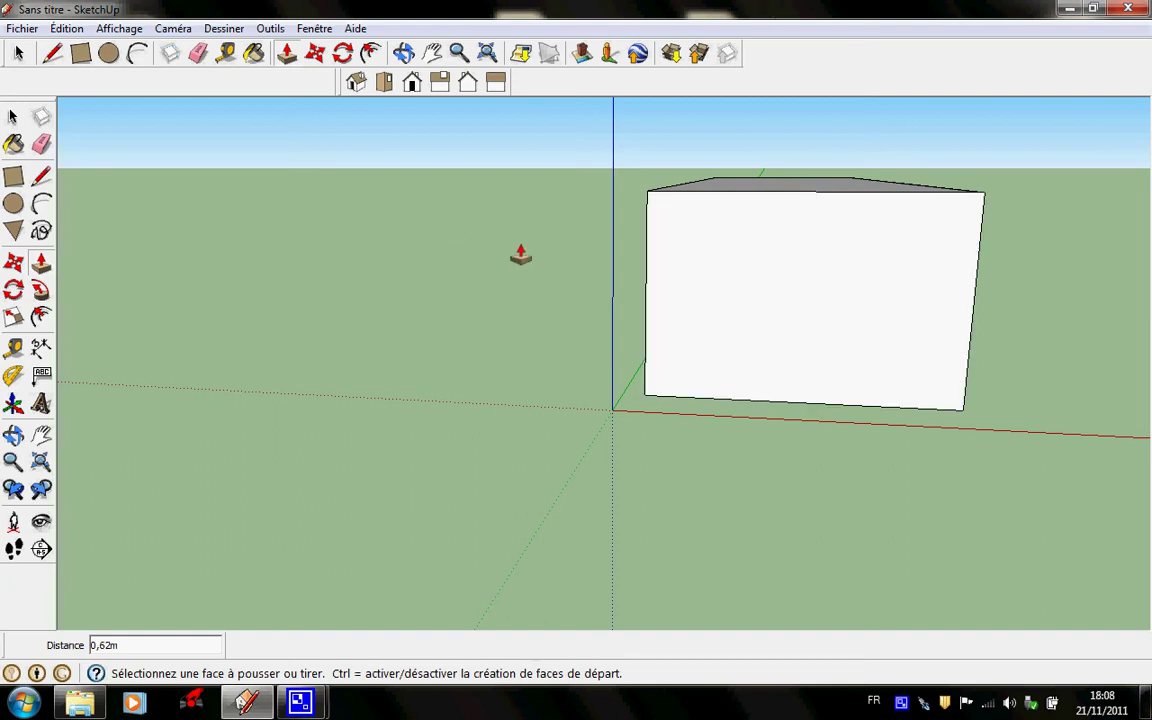
Relocate the drawing axes' origin to the bottom front corner of the box
click(14, 435)
drag(905, 329, 738, 278)
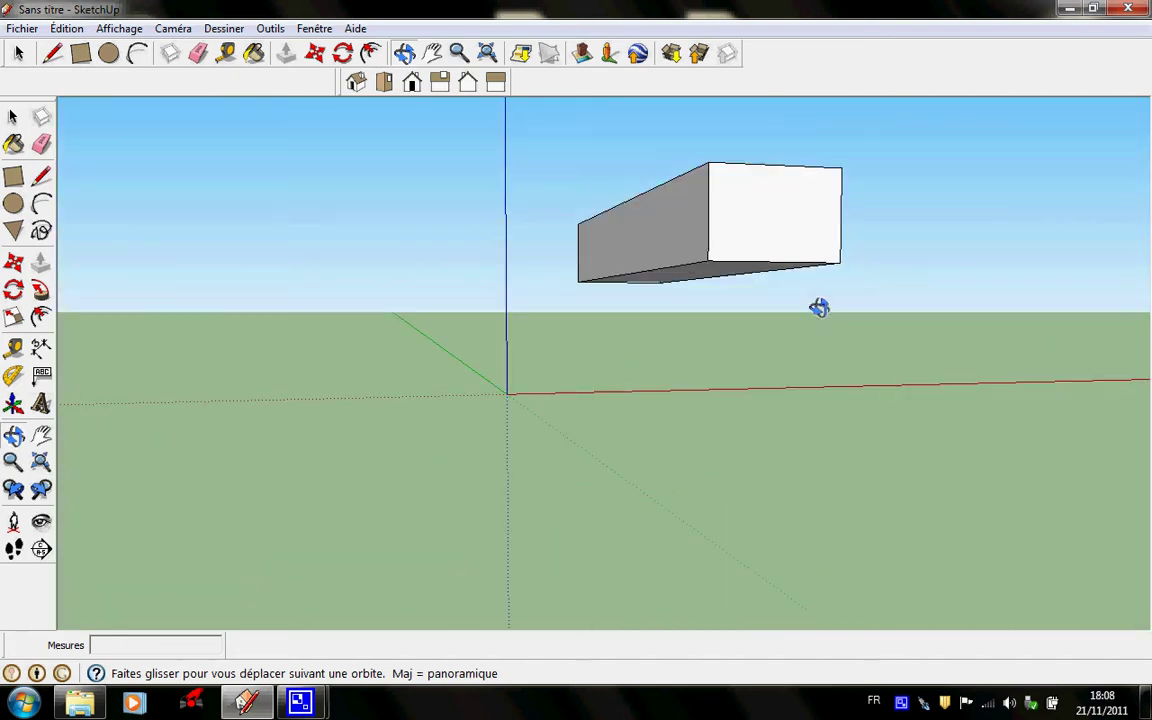
click(15, 410)
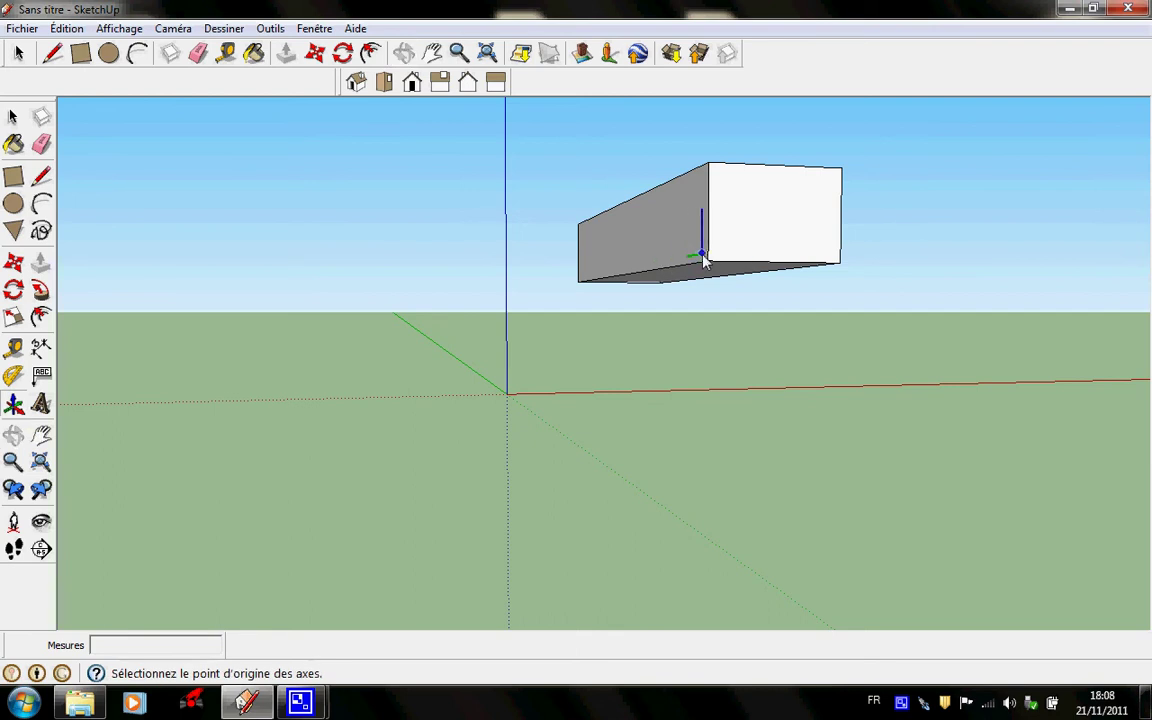
click(708, 263)
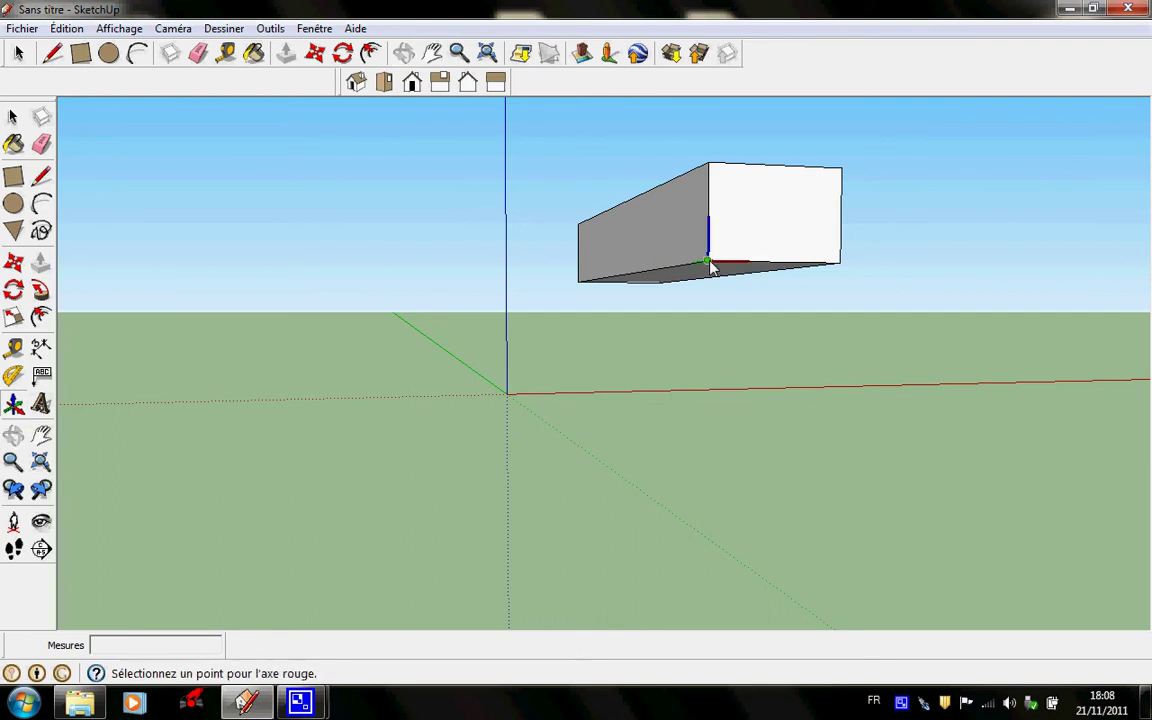
drag(479, 388, 494, 463)
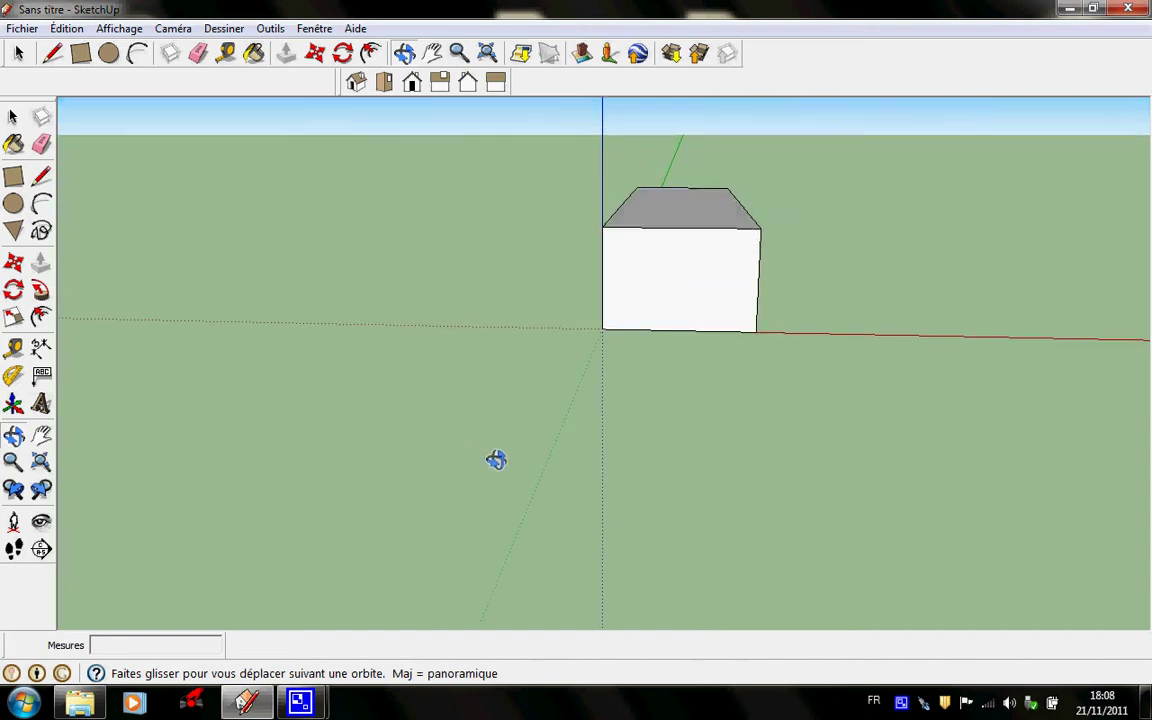
Push the box's far end face inward along the green axis by about 1.81 m
drag(540, 419, 581, 306)
click(42, 261)
drag(1027, 468, 725, 358)
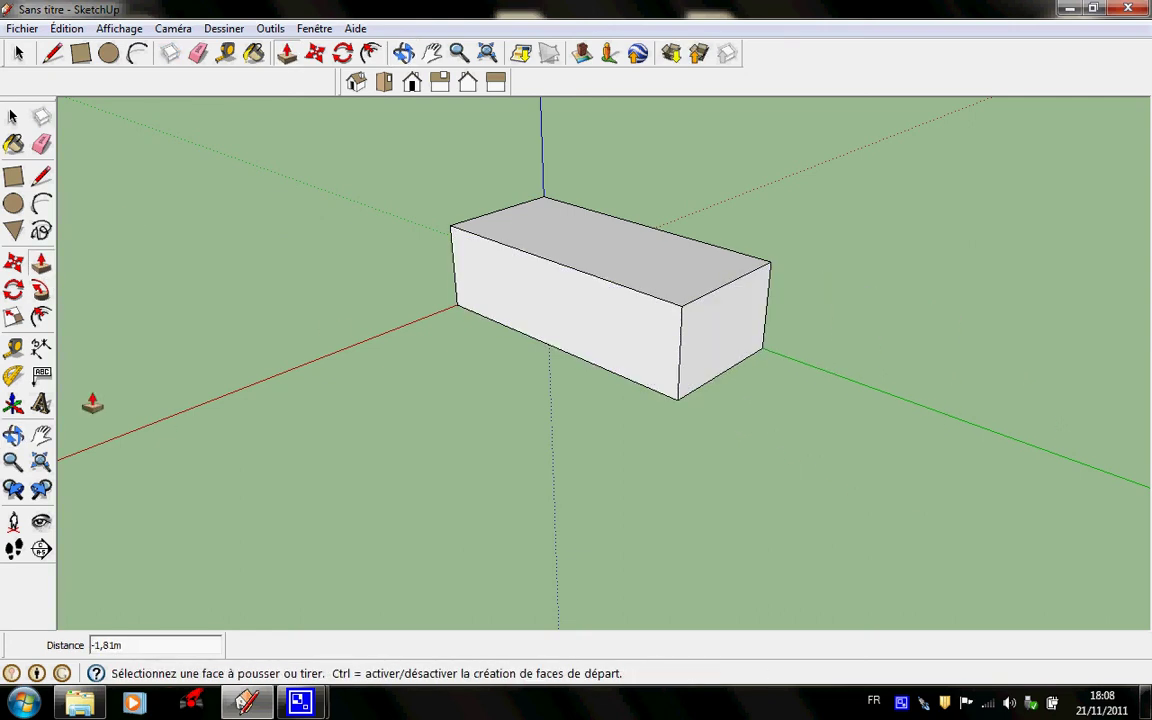
Search the Google 3D model library for "voiture" and load the Voiture de tuning car into the model
click(13, 435)
drag(1040, 520, 617, 517)
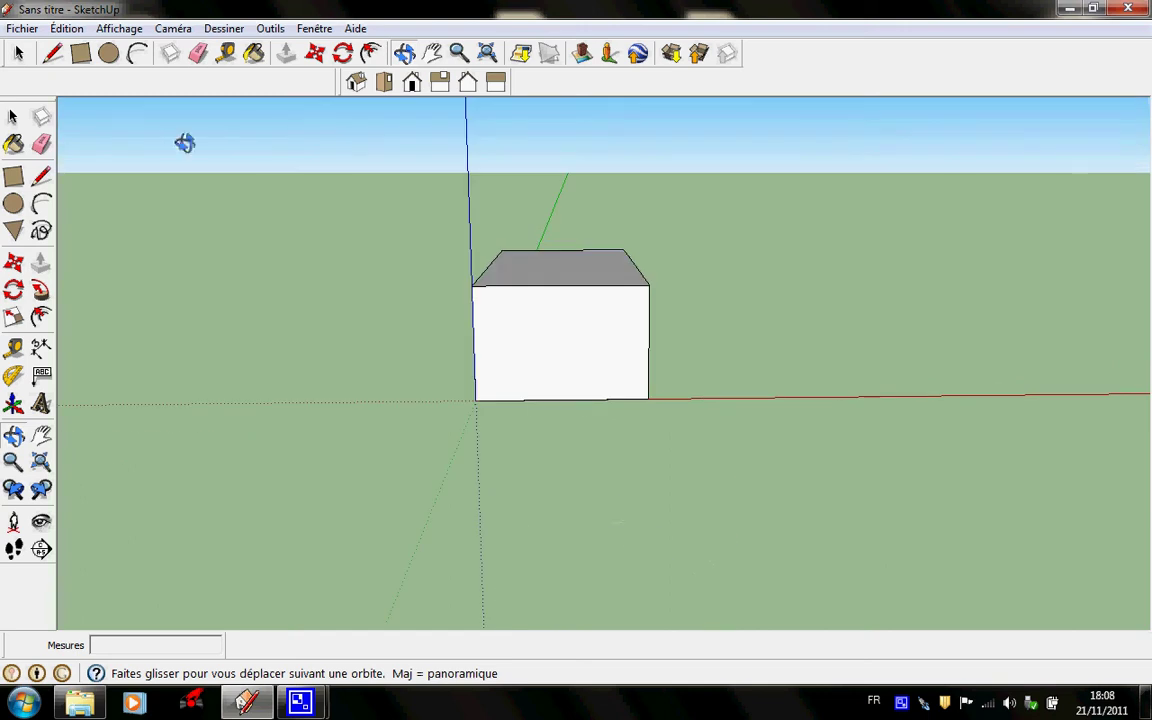
click(672, 54)
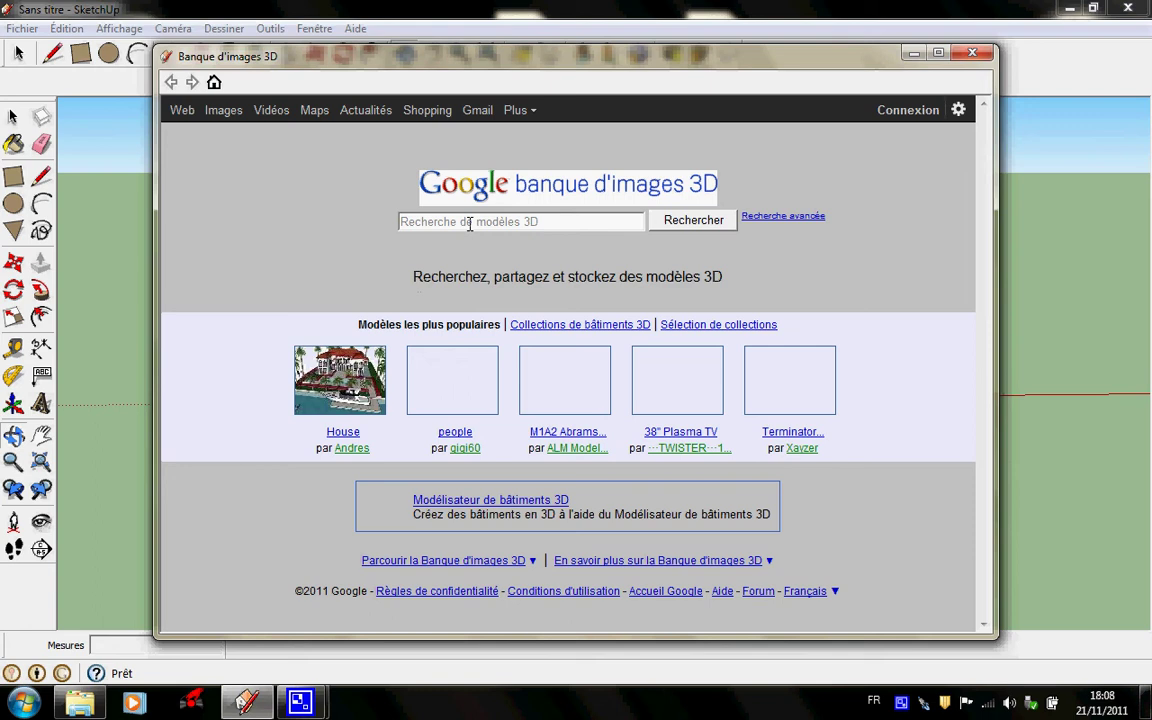
click(469, 223)
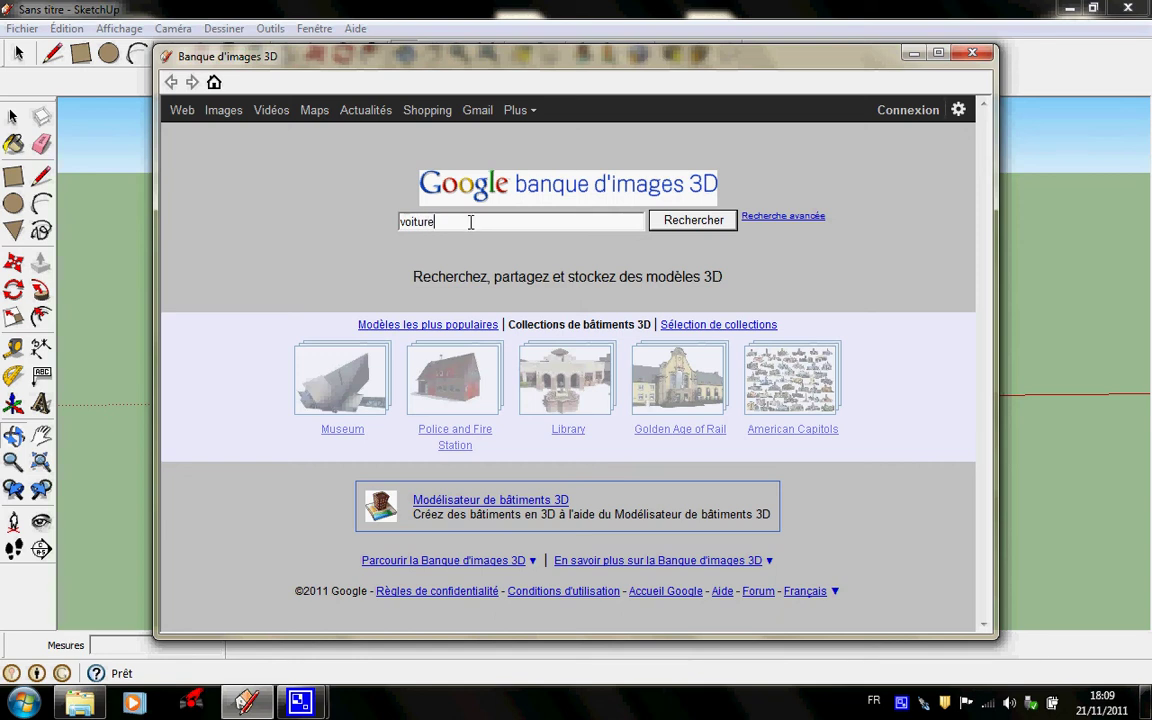
key(Return)
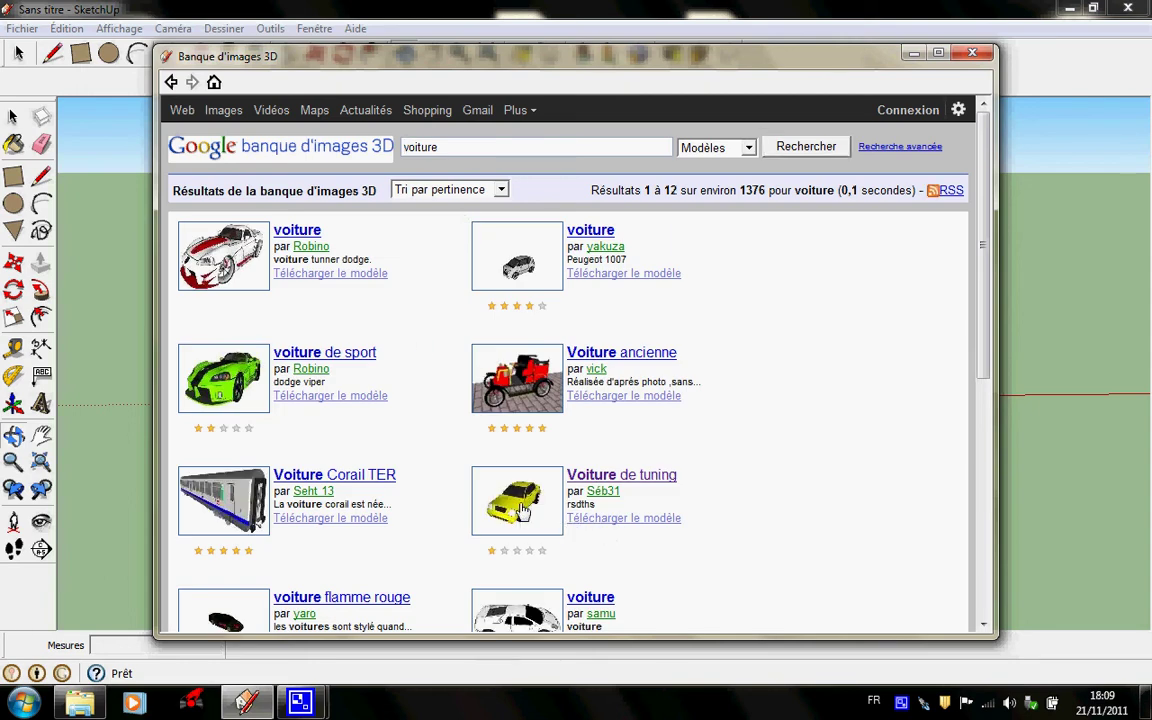
click(522, 511)
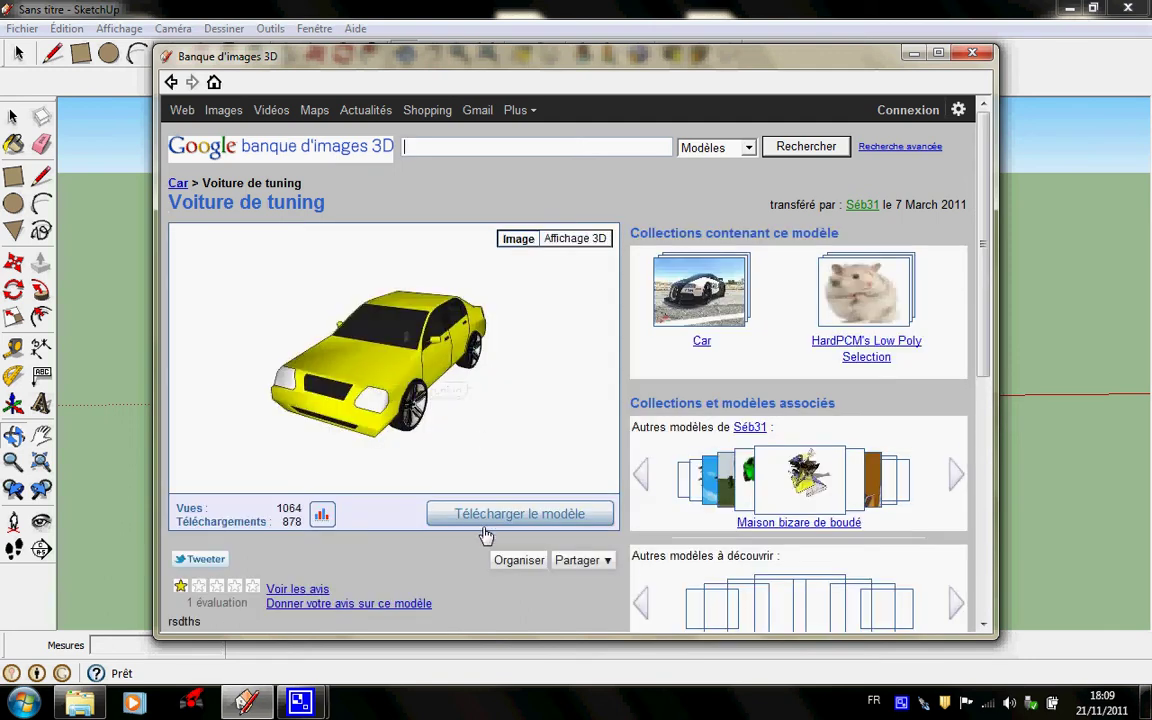
click(484, 533)
click(537, 391)
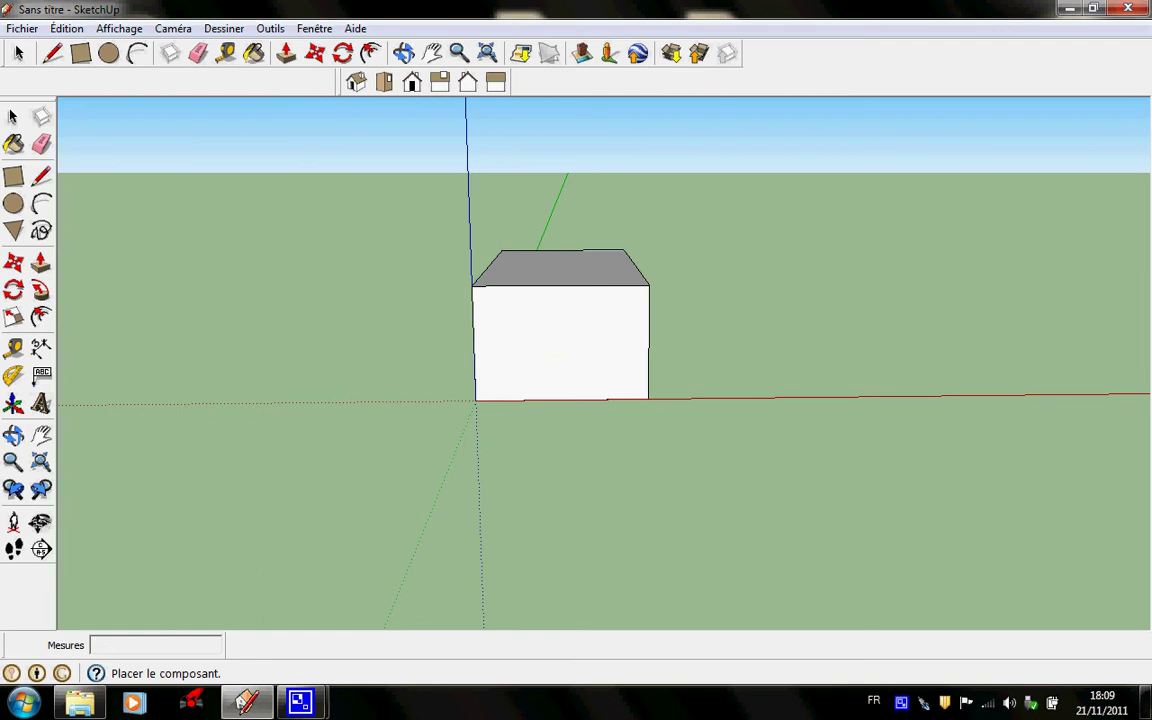
click(13, 435)
drag(630, 470, 350, 303)
click(16, 268)
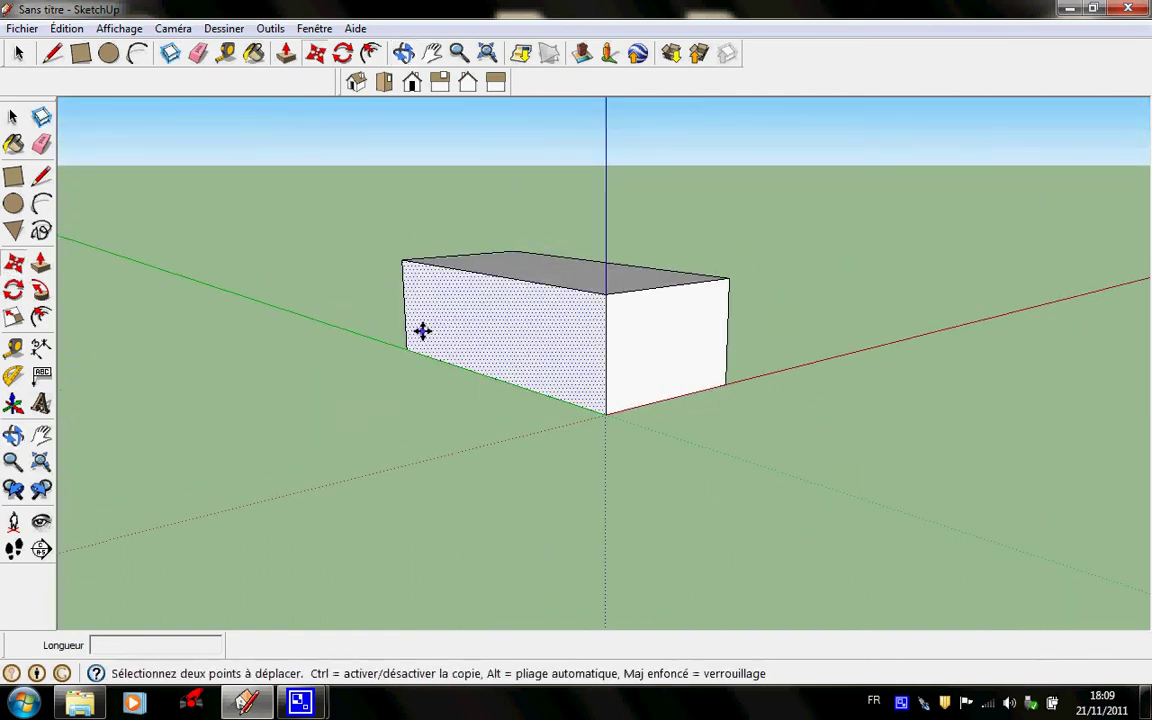
click(13, 435)
drag(180, 440, 469, 663)
scroll(580, 323, down, 5)
drag(586, 429, 579, 206)
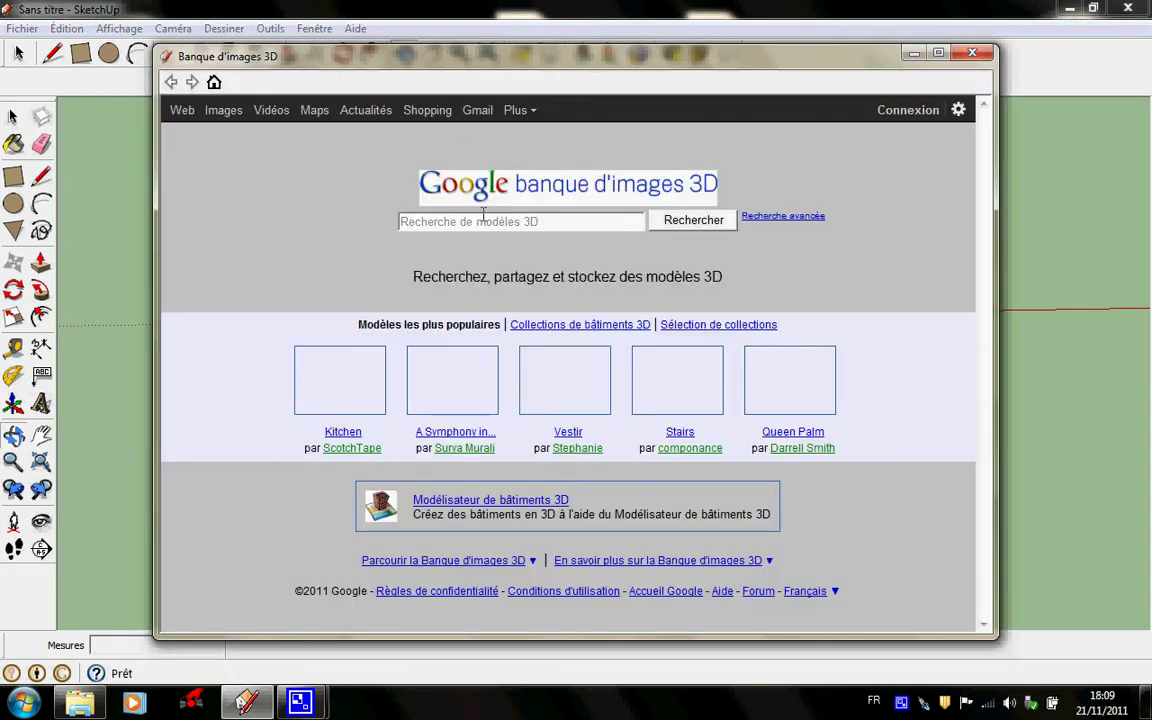
Search the model library for "voiture" again and download Voiture de tuning into the model as a component ready for placement
click(480, 220)
text(voiture)
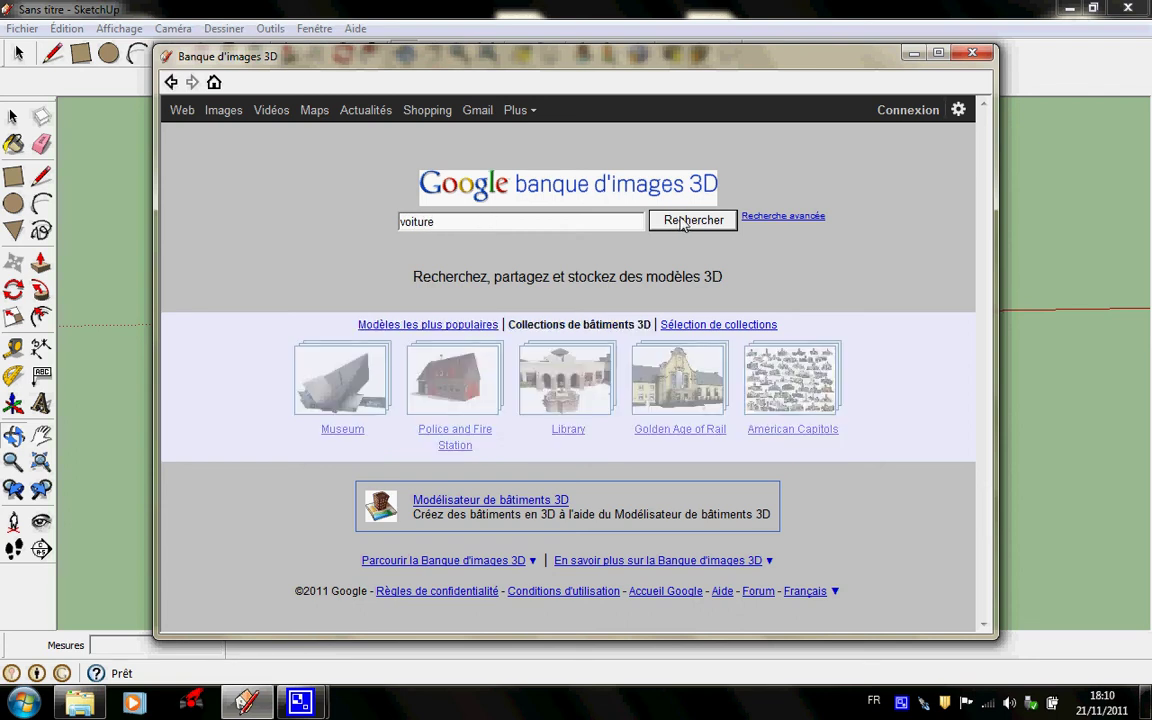
click(684, 222)
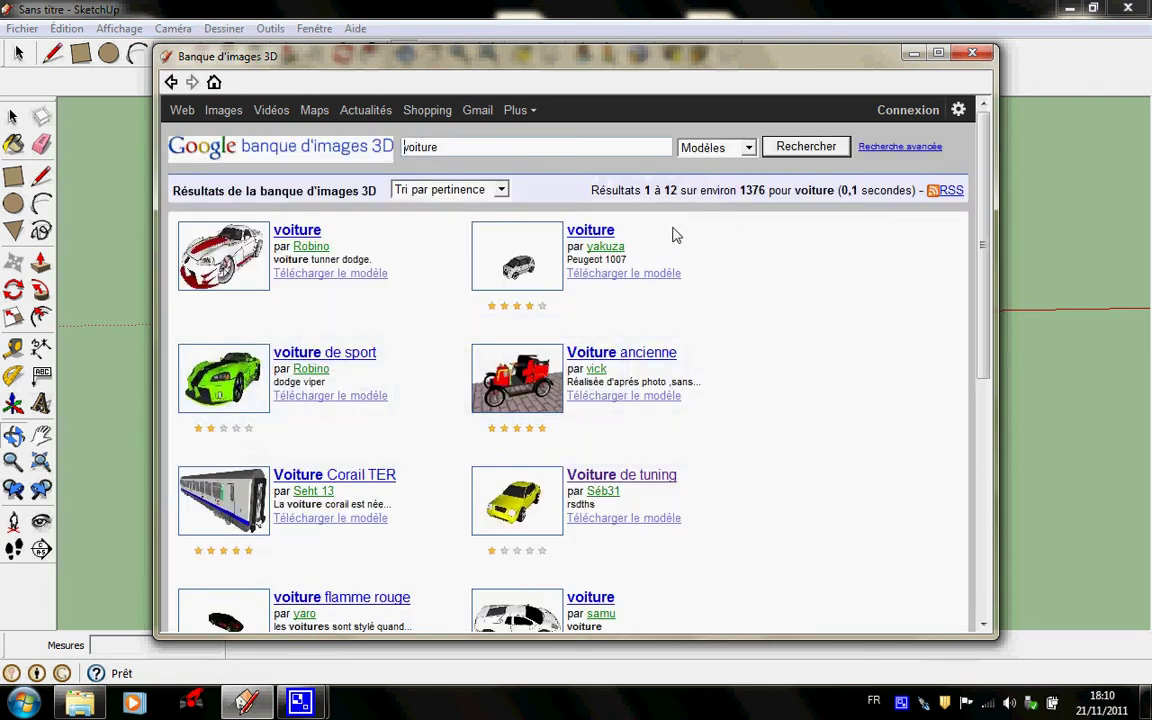
click(518, 512)
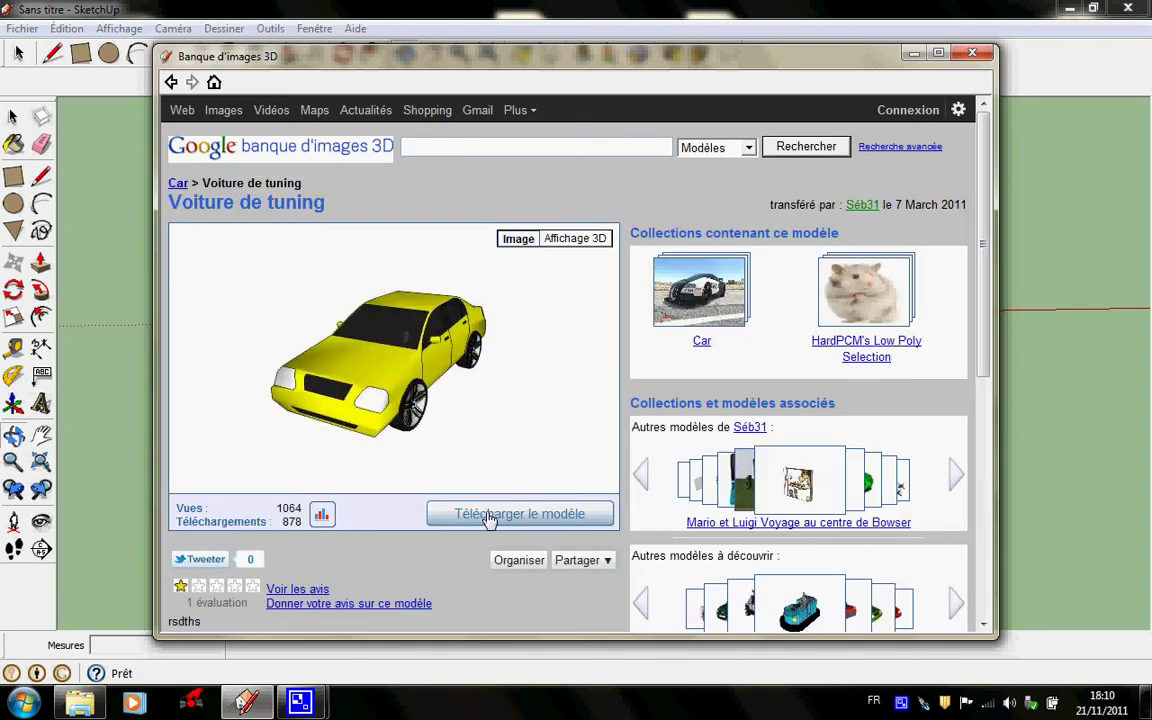
click(480, 513)
click(540, 391)
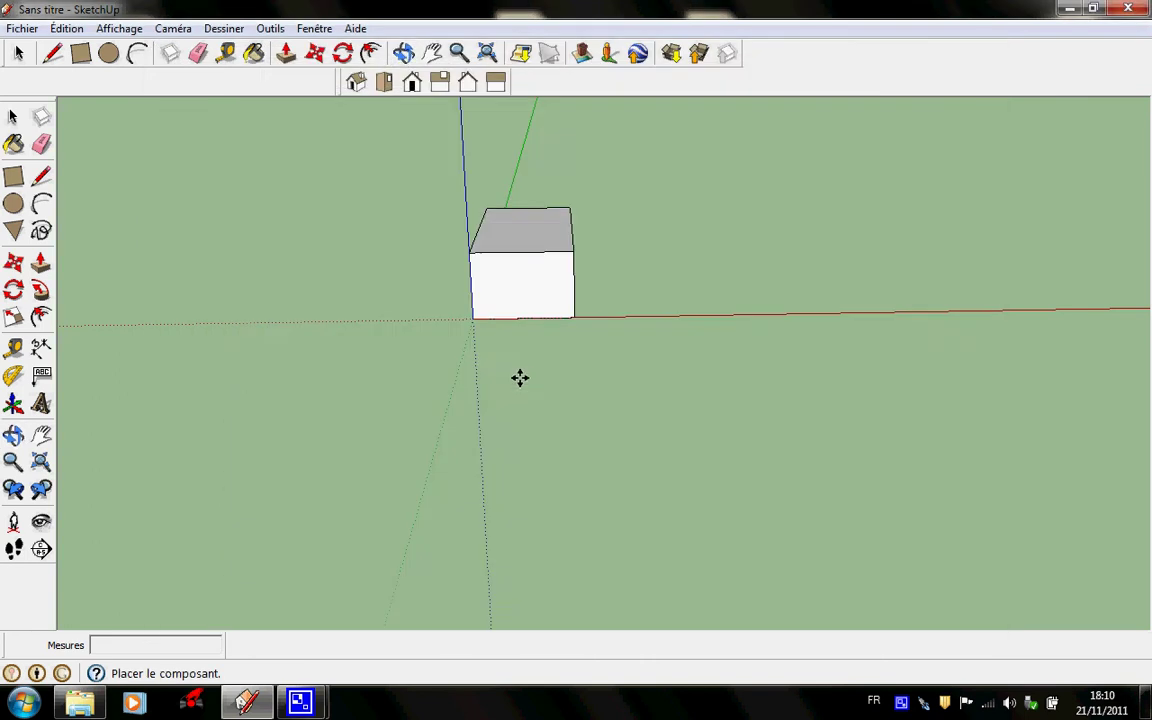
Place the car component in the model and move it about 18.59 m to just behind the red axis, beside the box
click(744, 247)
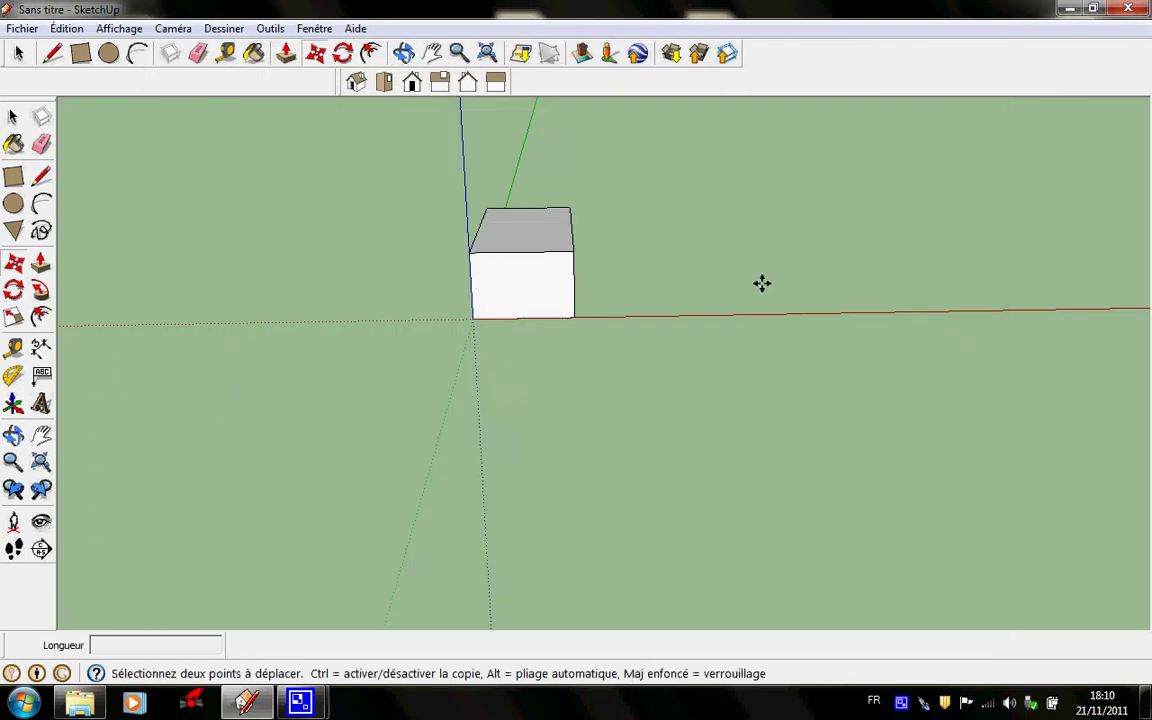
click(726, 217)
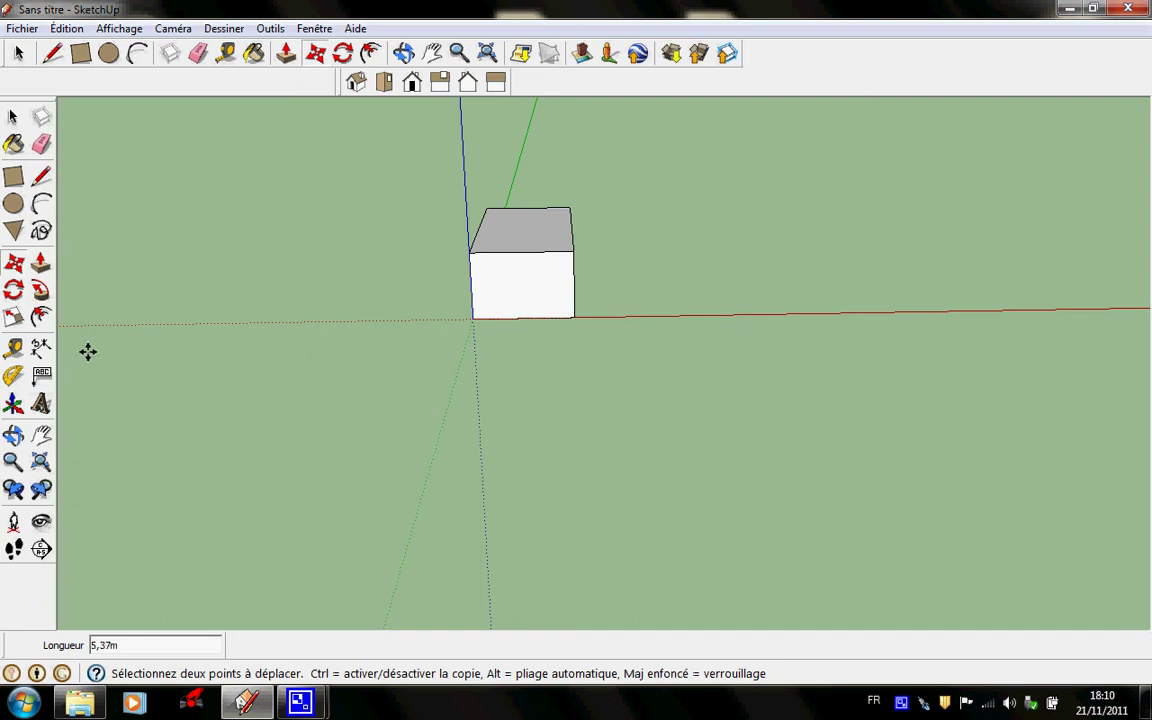
click(13, 435)
drag(560, 170, 578, 401)
scroll(567, 301, down, 6)
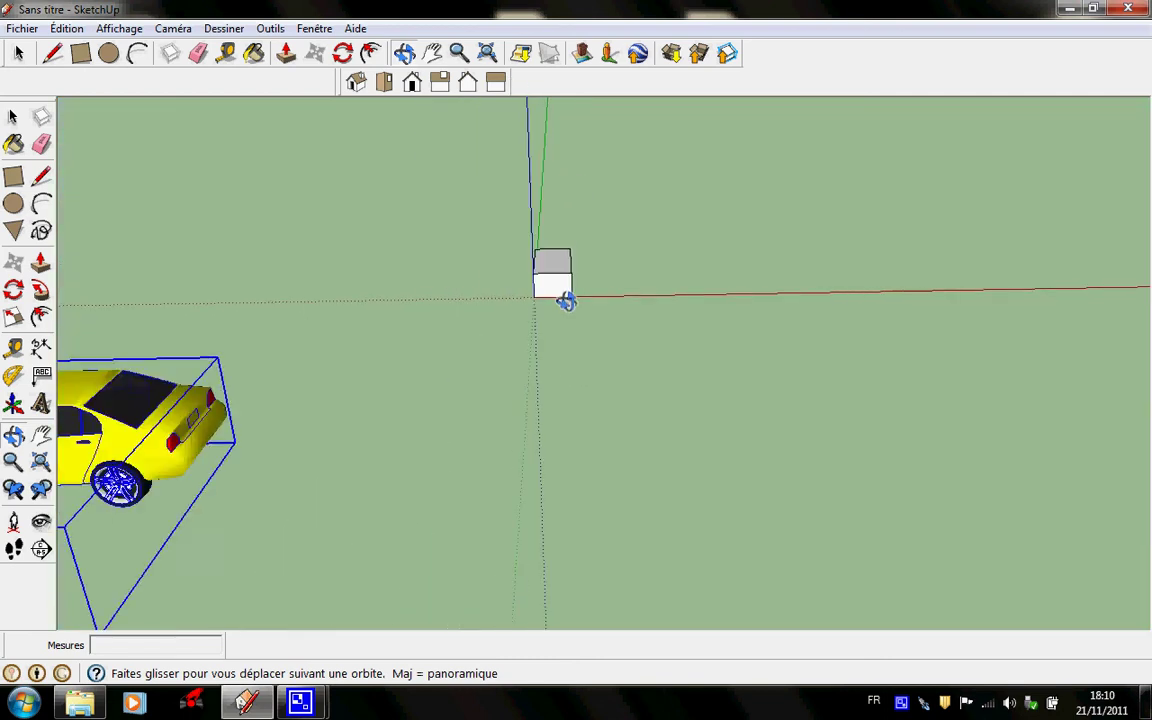
scroll(566, 301, down, 3)
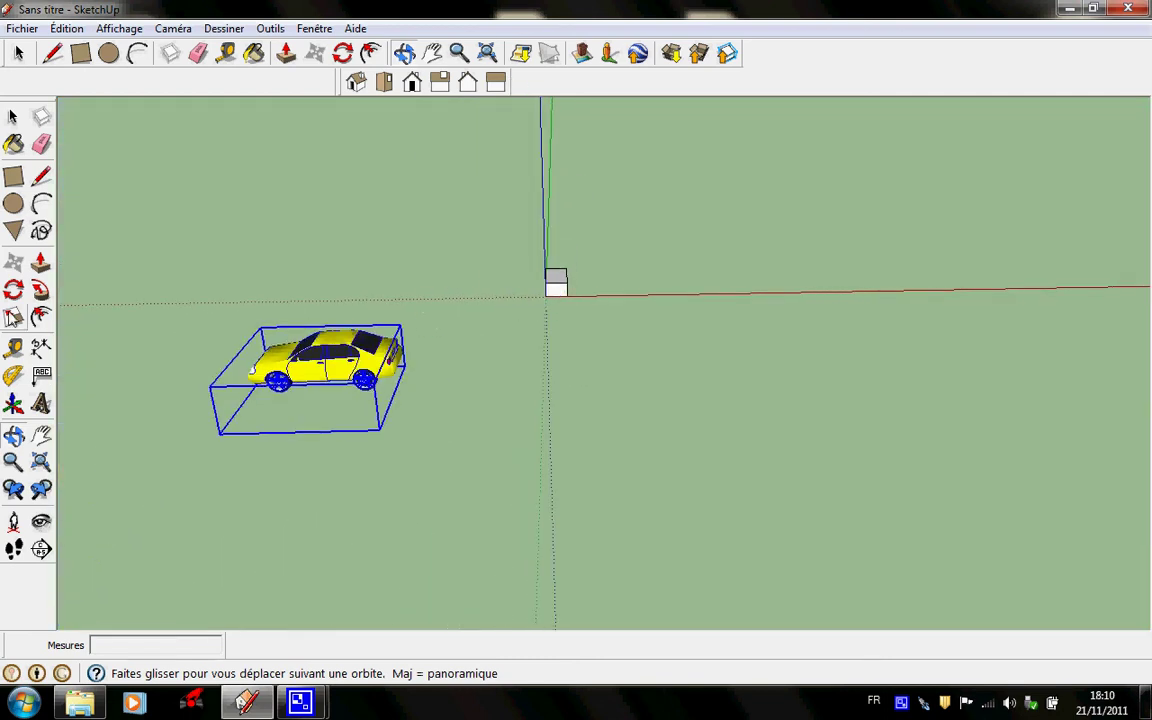
click(14, 262)
click(285, 395)
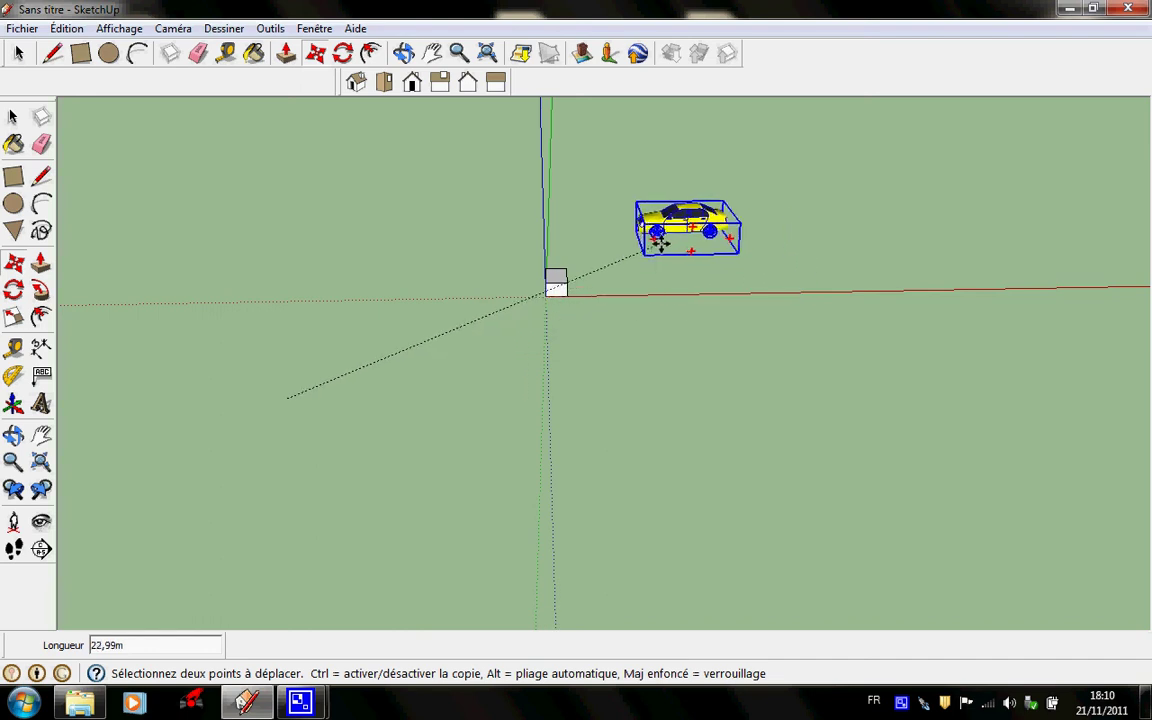
click(636, 262)
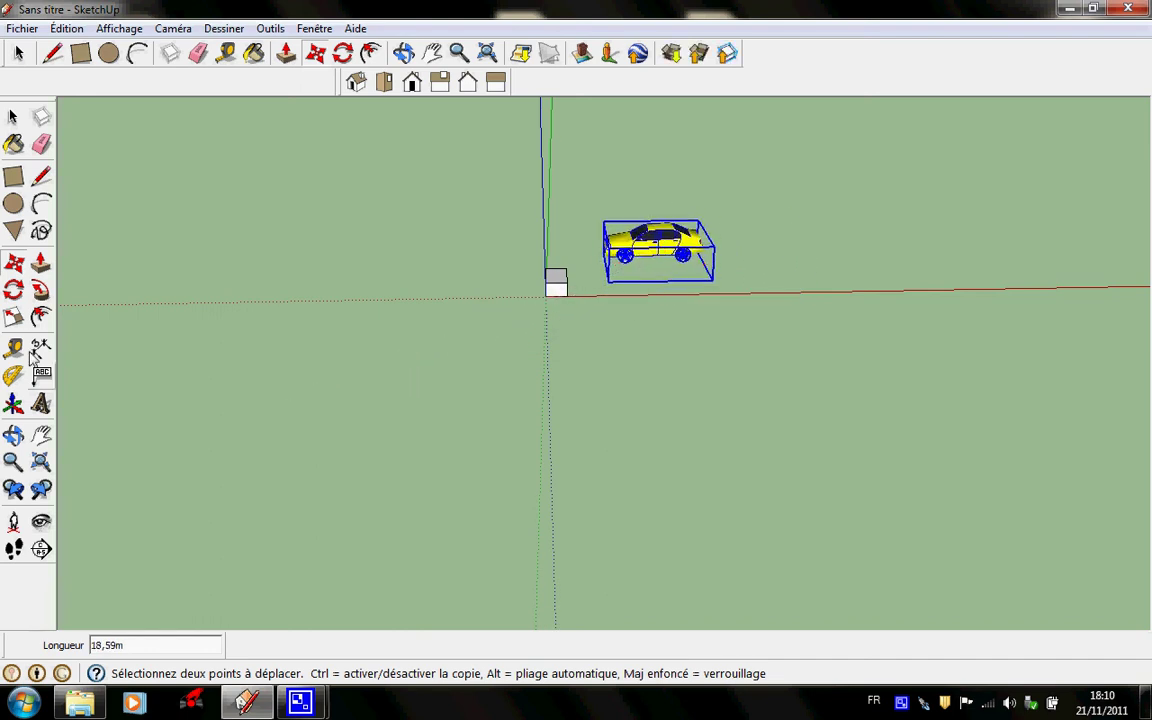
Try to scale the car down uniformly to about 0.38 from its upper front corner
click(13, 434)
mouse_move(591, 347)
mouse_down()
mouse_move(447, 239)
mouse_move(641, 302)
mouse_move(643, 393)
mouse_move(575, 347)
mouse_up()
click(13, 317)
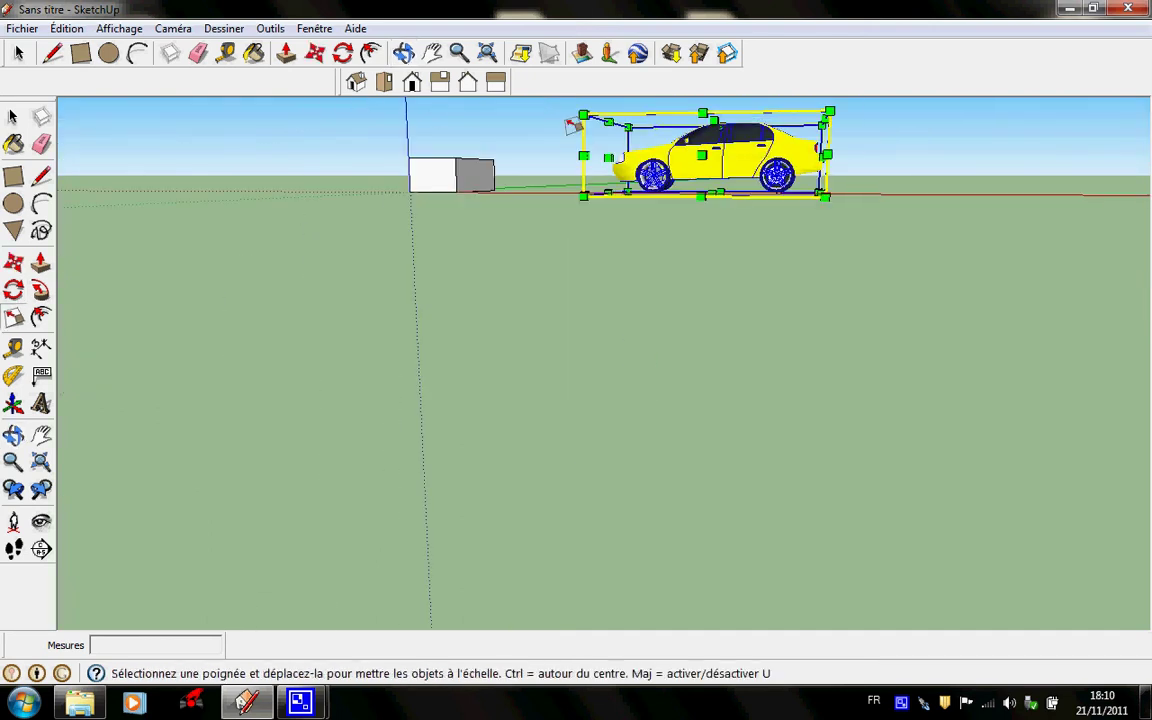
drag(586, 114, 740, 167)
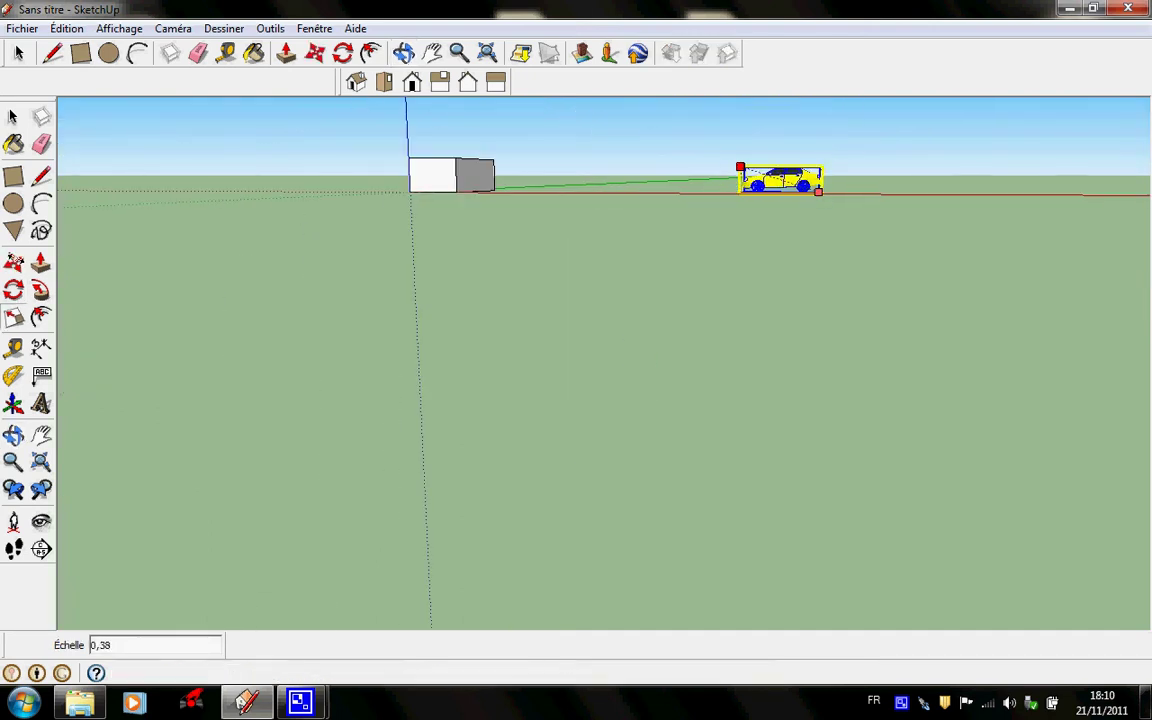
click(14, 262)
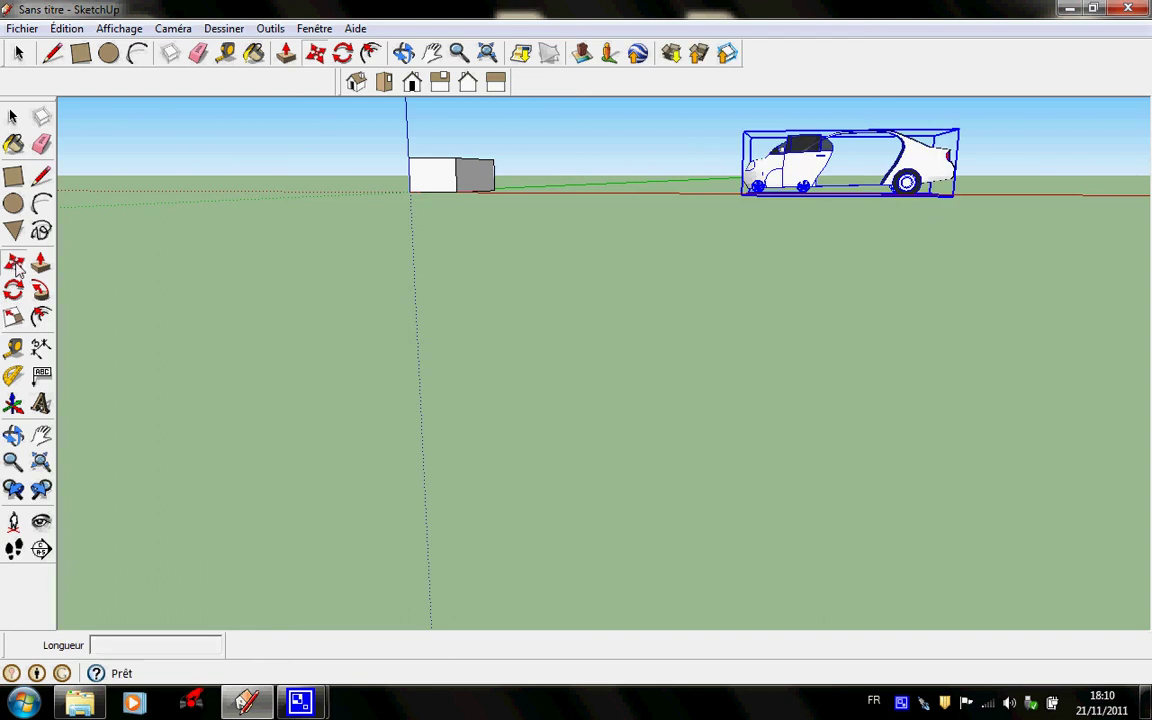
click(41, 264)
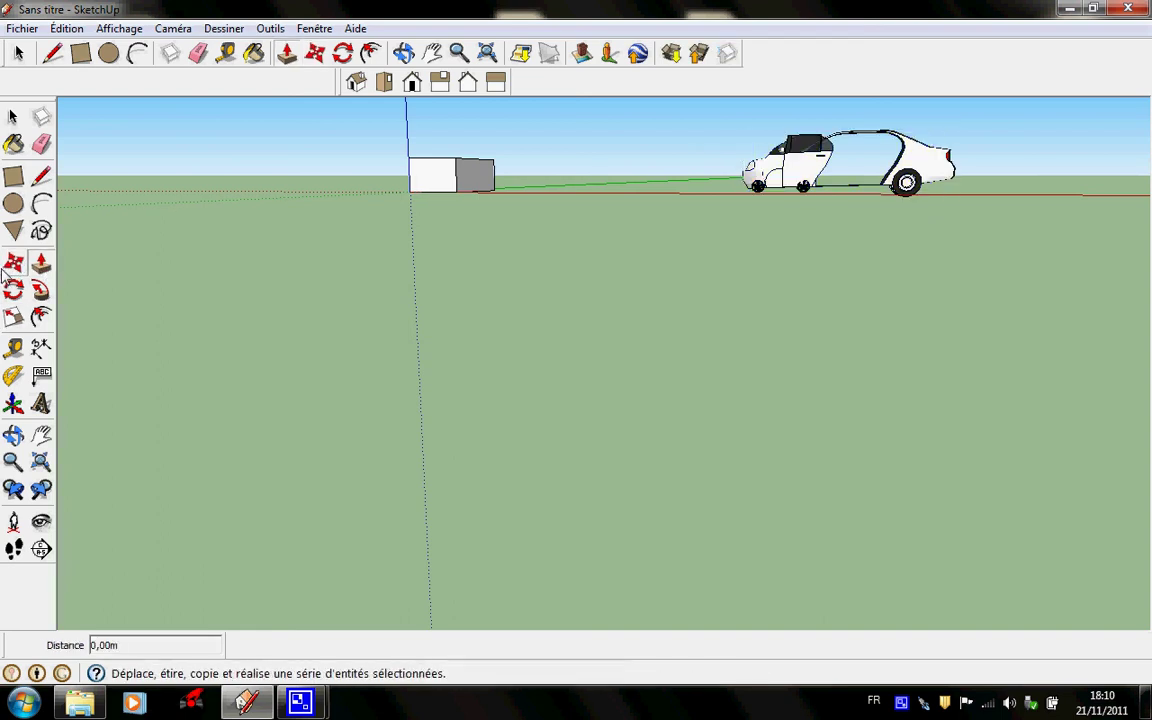
Move the car along the red axis closer to the box
click(14, 262)
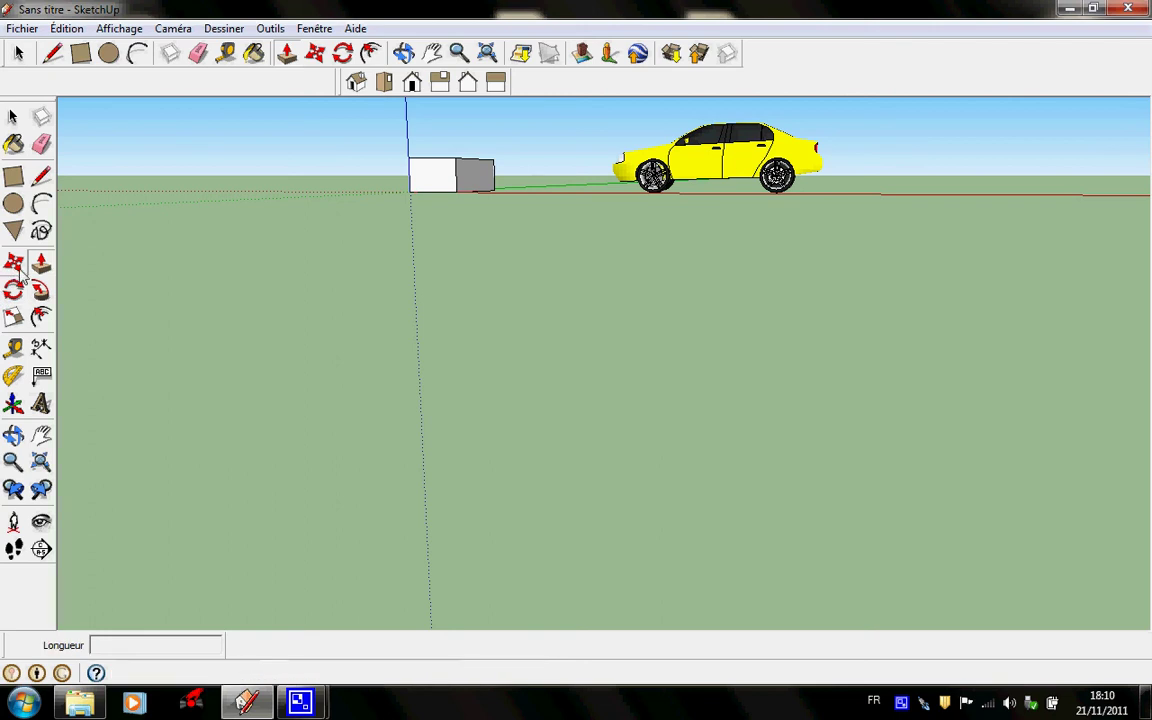
click(628, 170)
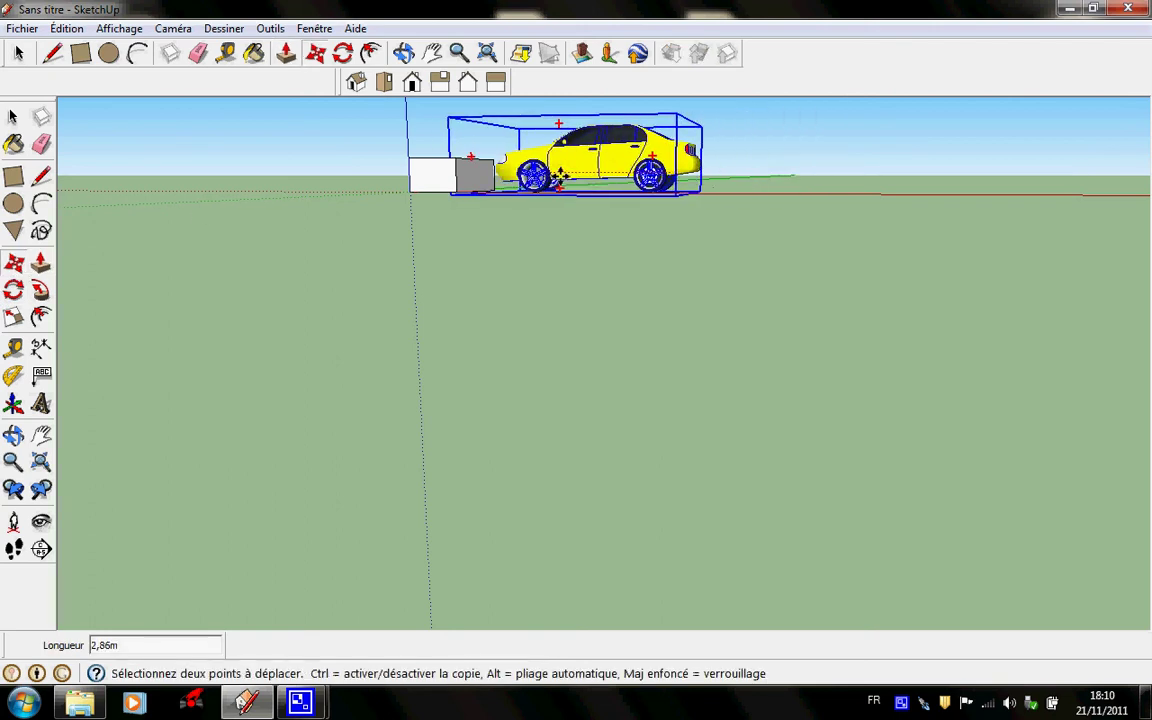
click(576, 181)
Try to scale the car down again from its upper front corner at its new position
click(14, 317)
click(600, 155)
drag(470, 108, 613, 158)
key(Escape)
click(14, 262)
click(762, 181)
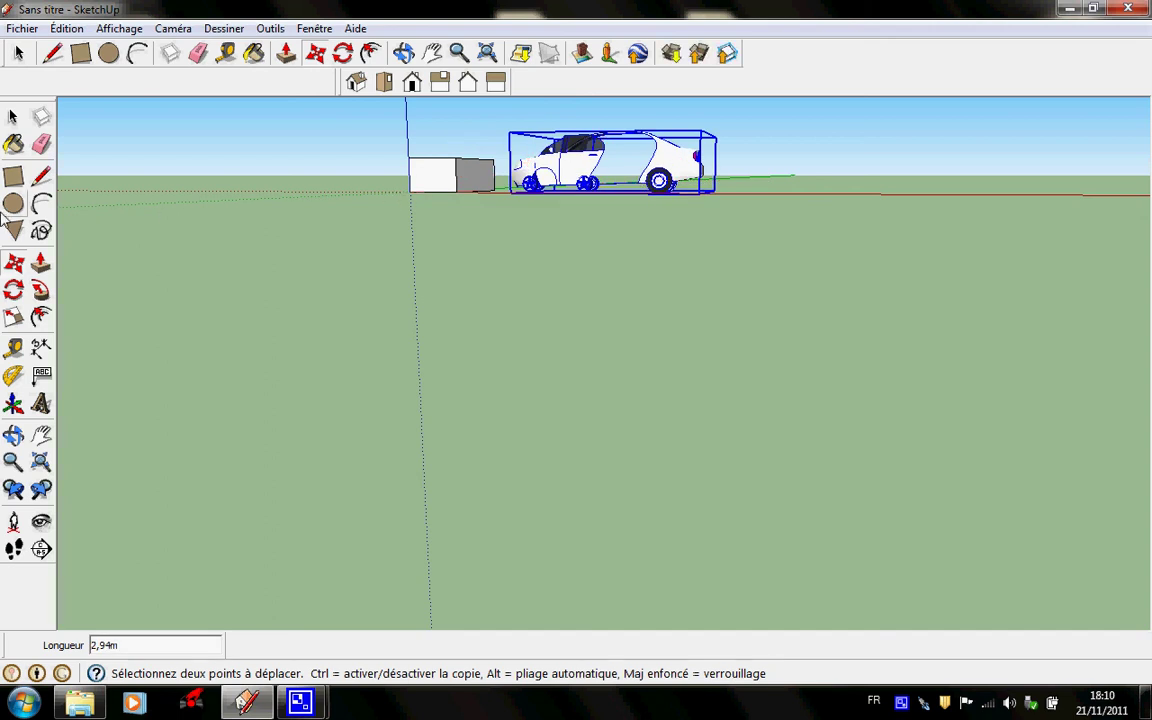
key(Escape)
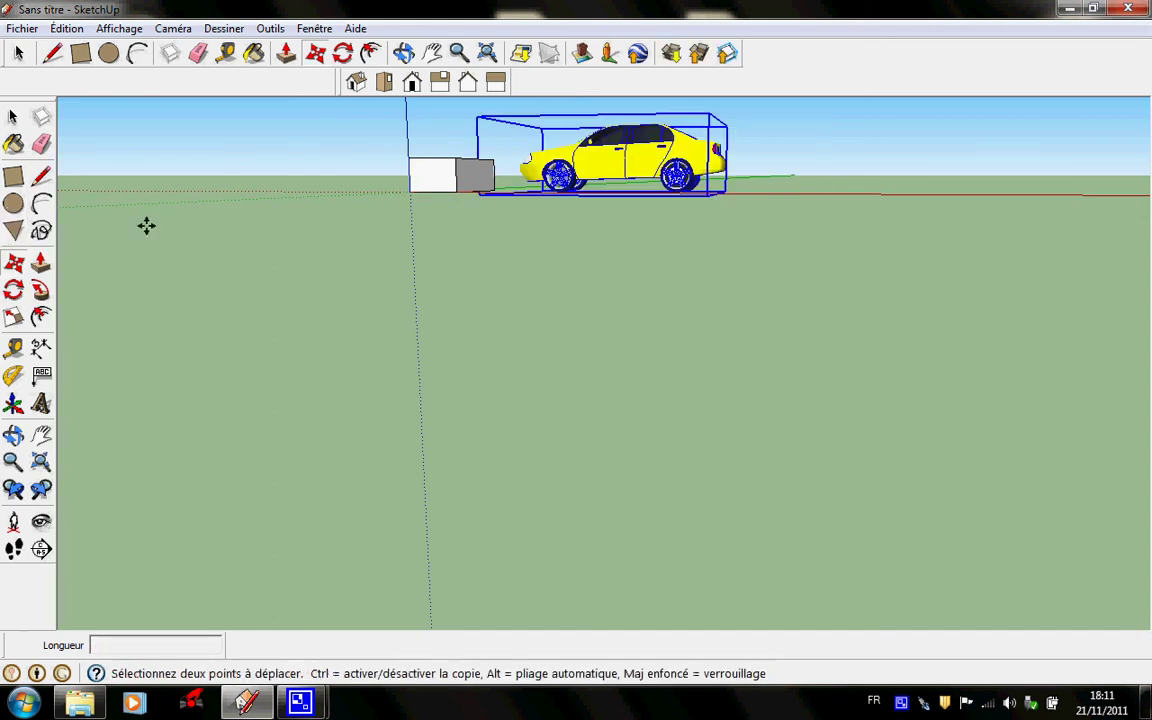
Dimension the box's bottom edge along the green axis, placing the dimension outside the box
click(14, 434)
drag(424, 329, 975, 264)
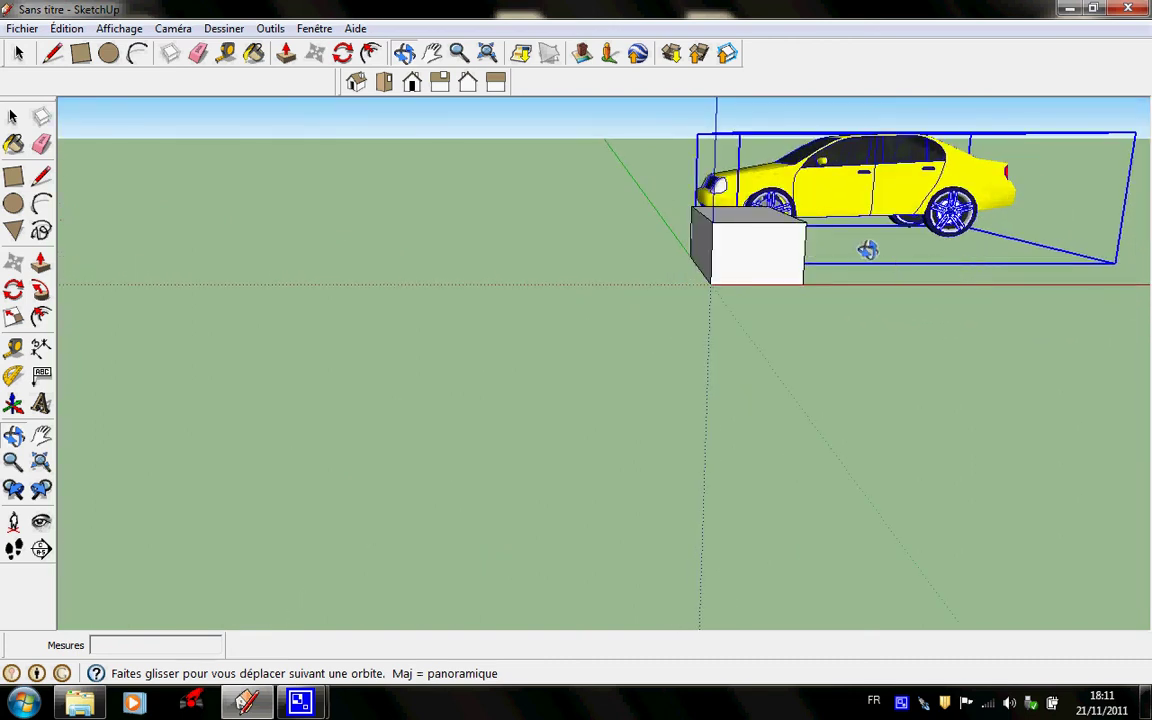
click(44, 349)
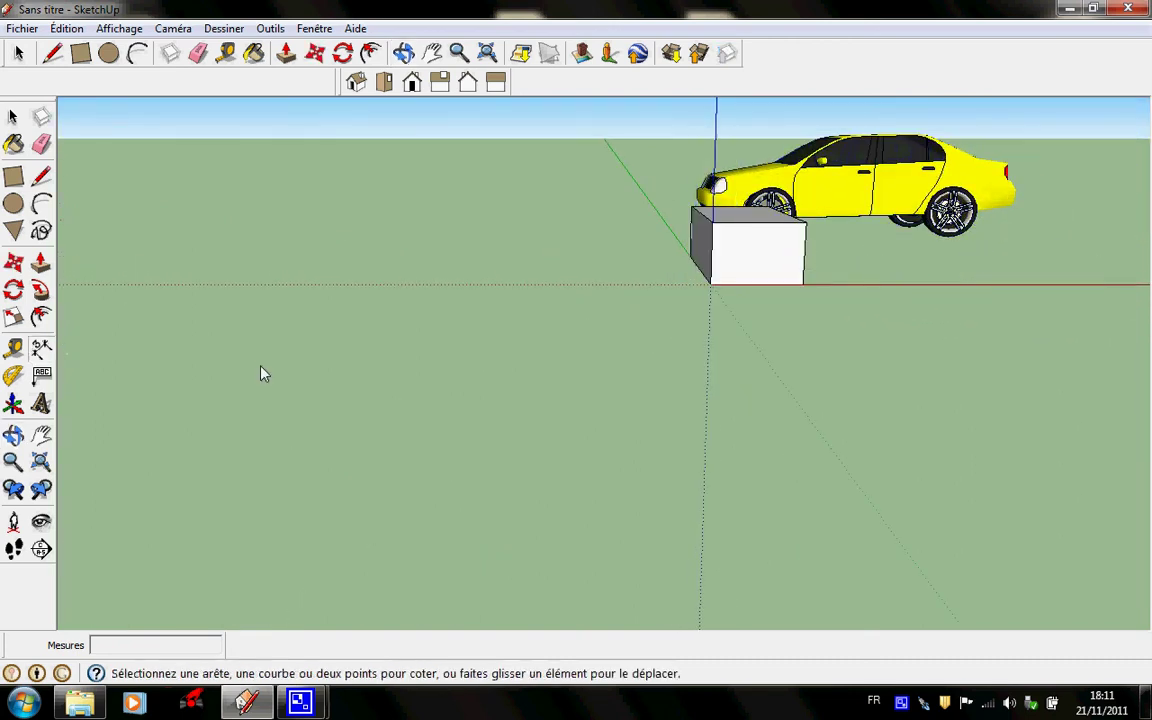
click(692, 258)
click(709, 286)
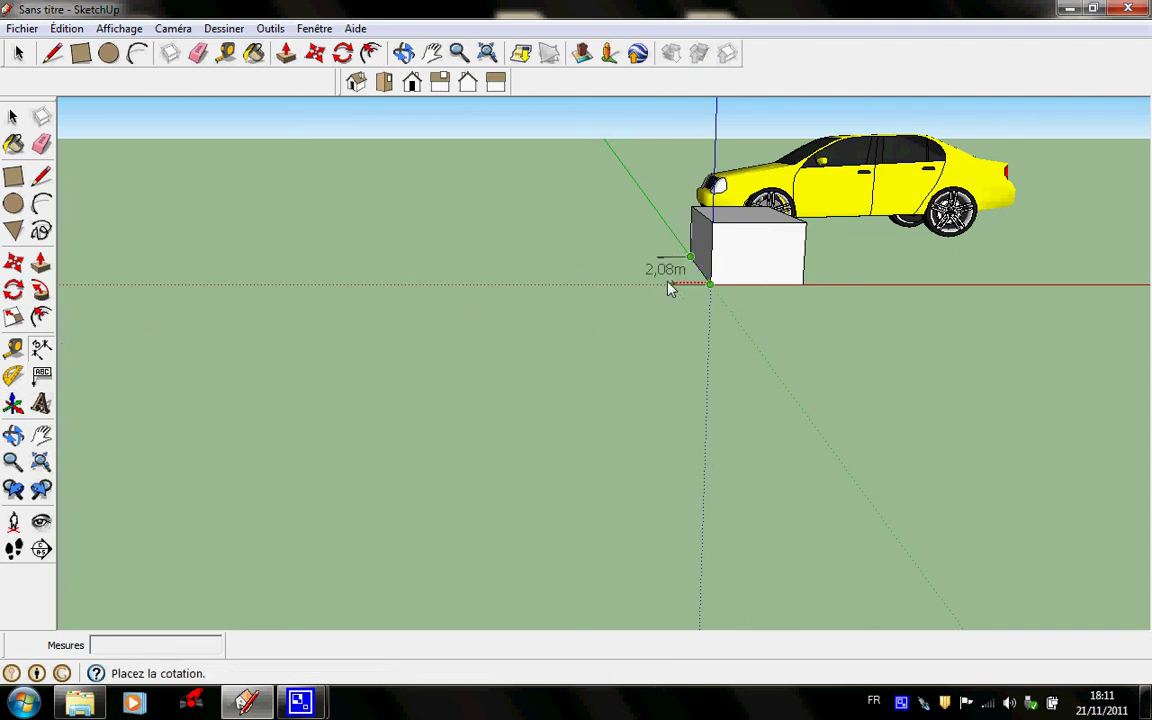
click(651, 288)
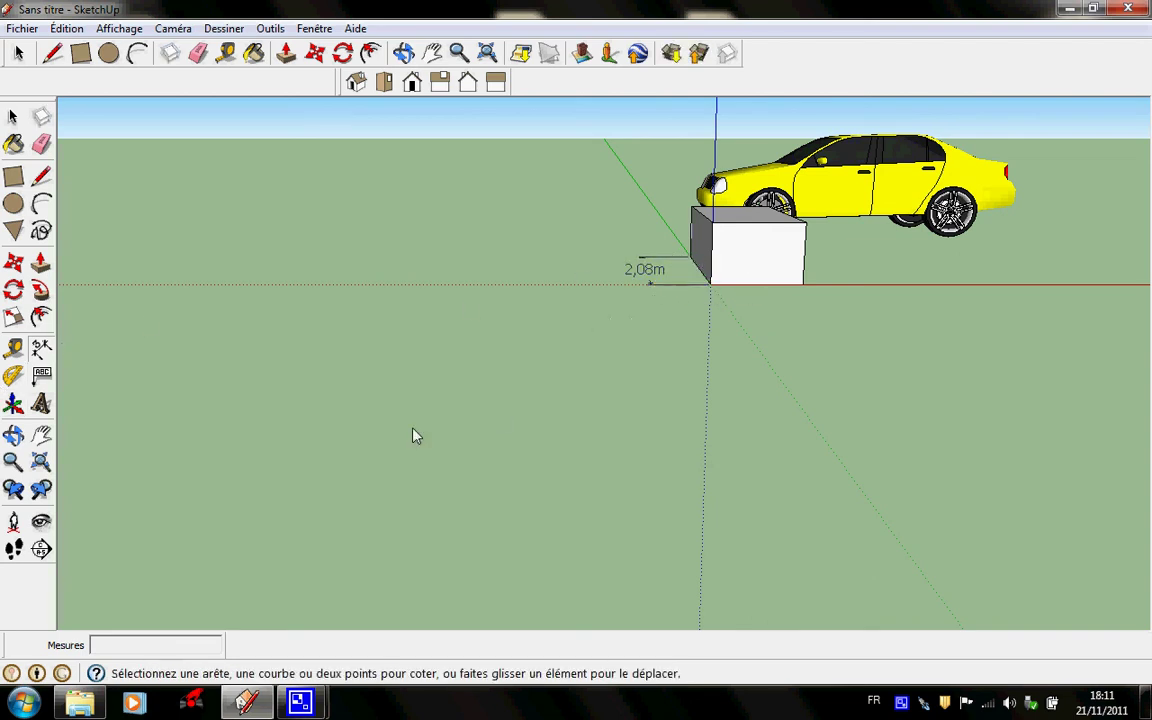
Dimension the height of the box's rear vertical edge on the green axis, placing the dimension outside the box
click(691, 258)
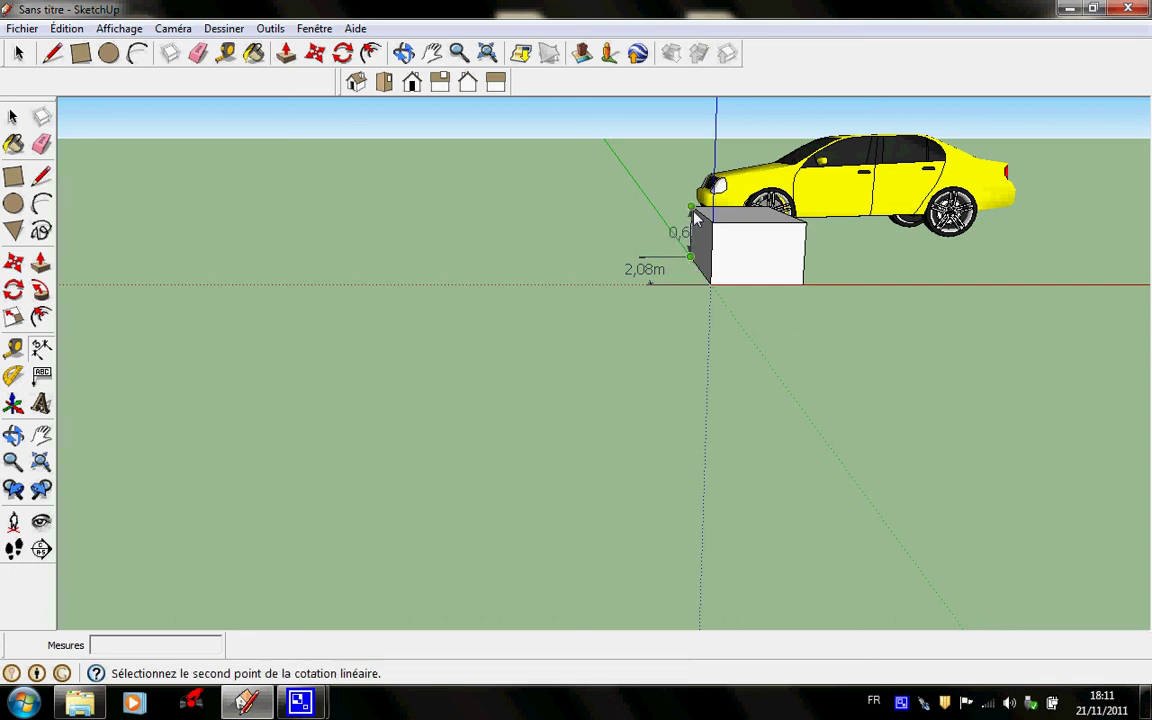
click(692, 209)
click(640, 230)
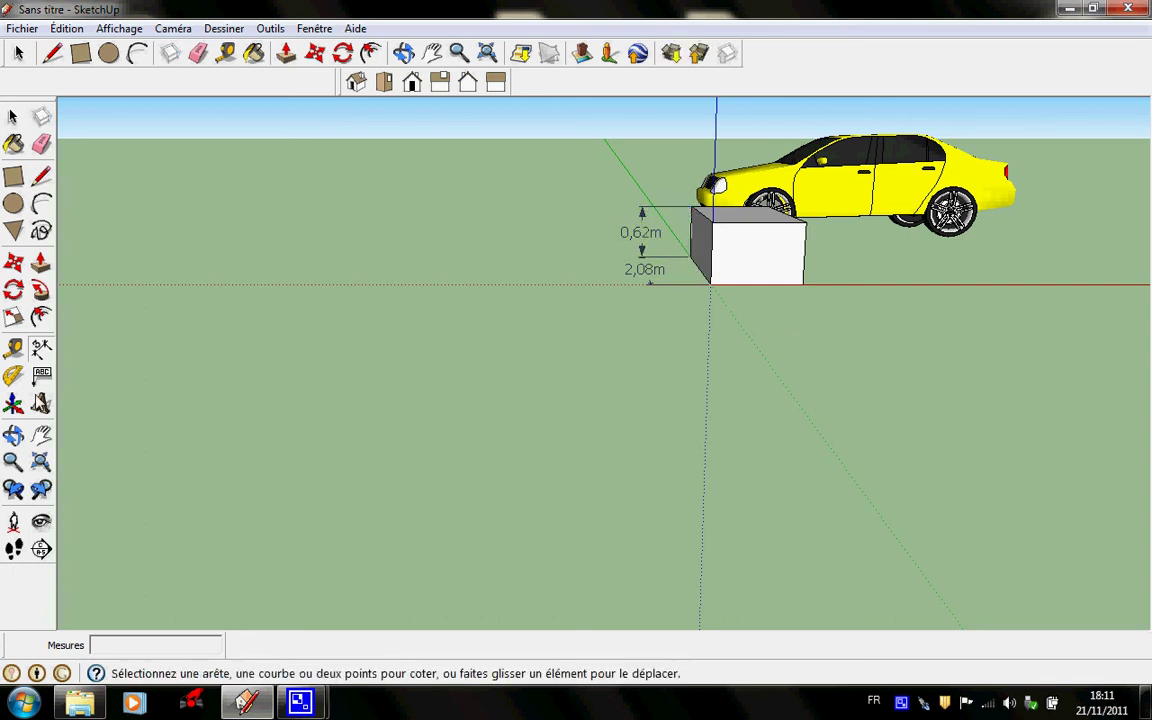
Draw a triangular gable on the box's front top edge with two sloping lines about 0.60 m long meeting at a central apex
click(13, 434)
drag(620, 303, 545, 249)
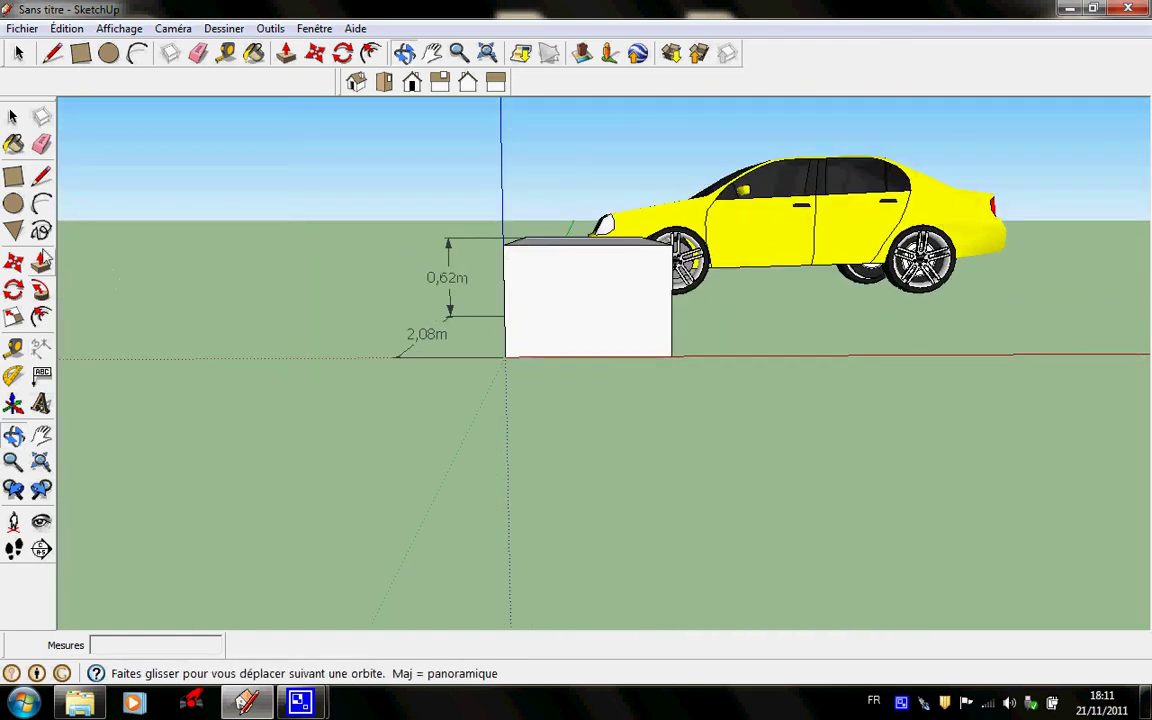
click(41, 176)
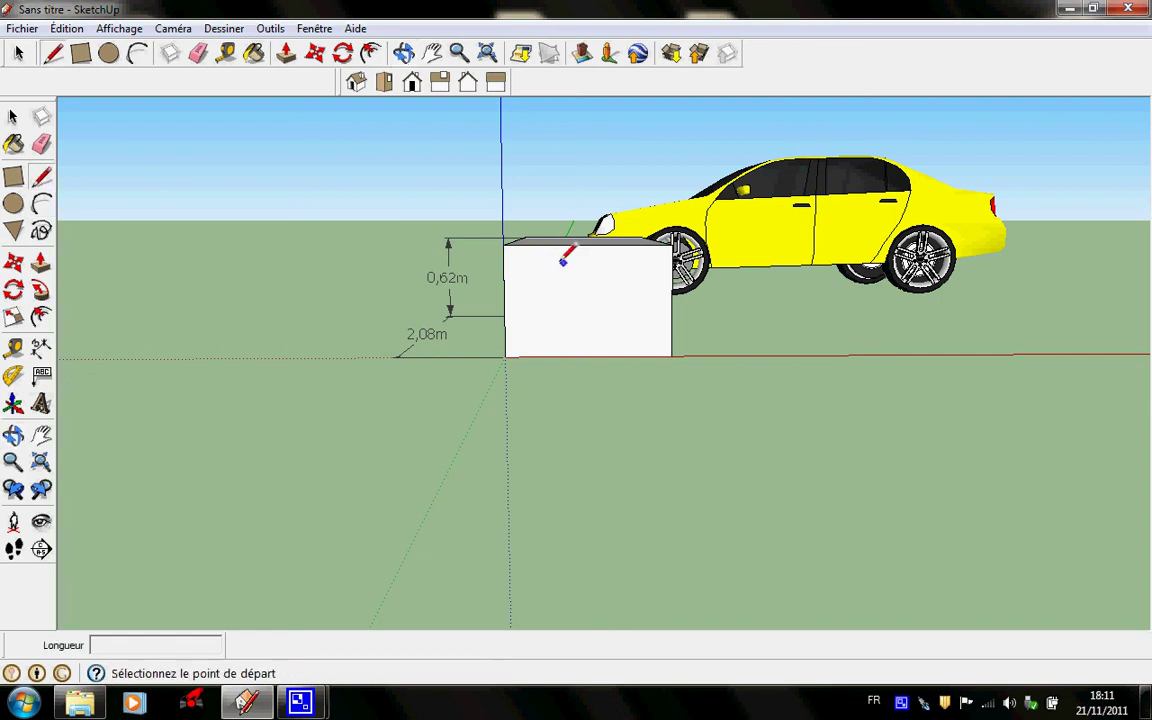
click(505, 243)
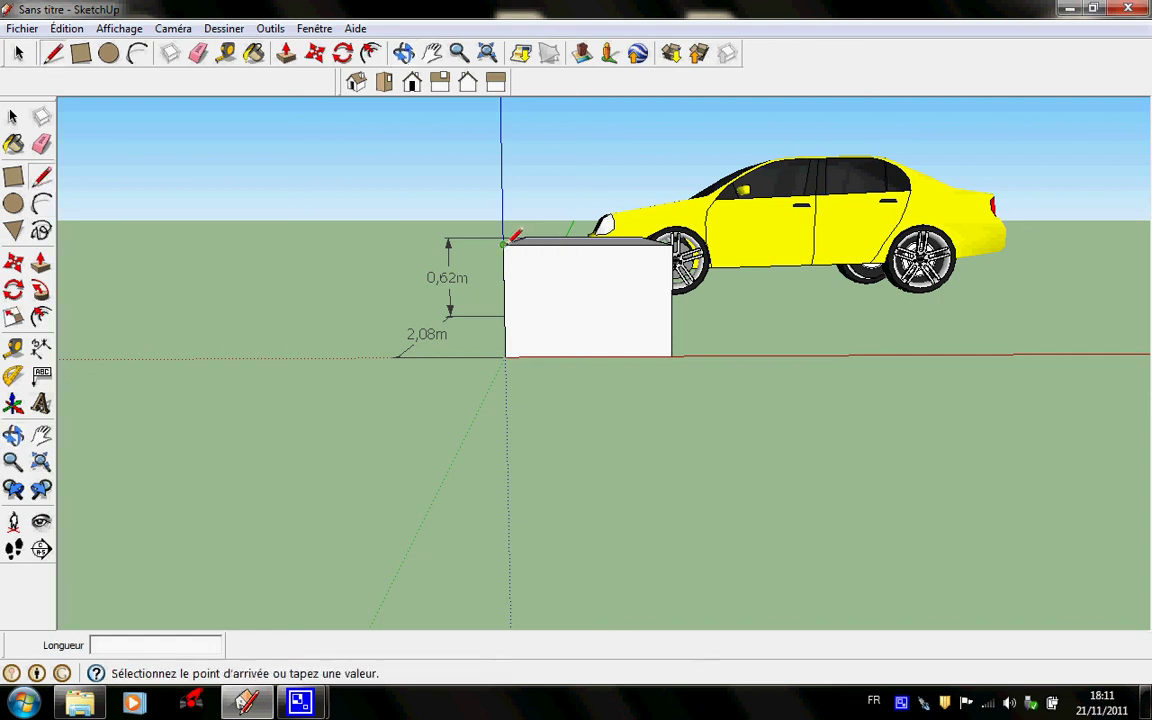
key(Escape)
click(589, 242)
key(Escape)
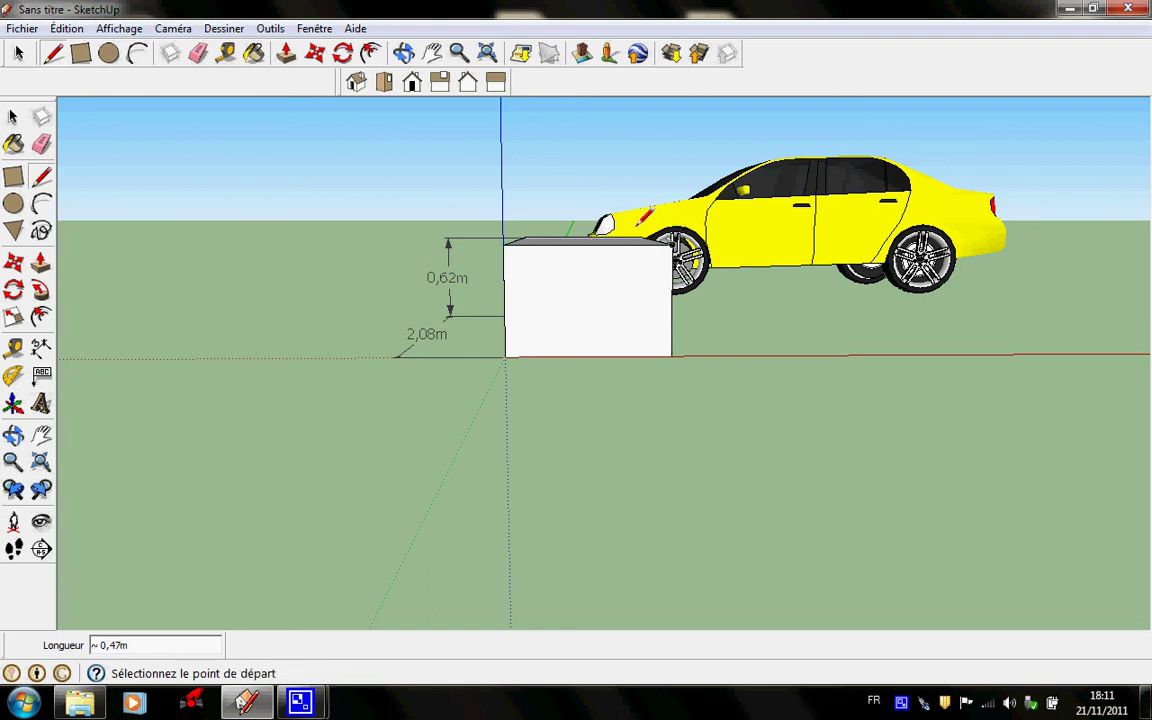
click(673, 244)
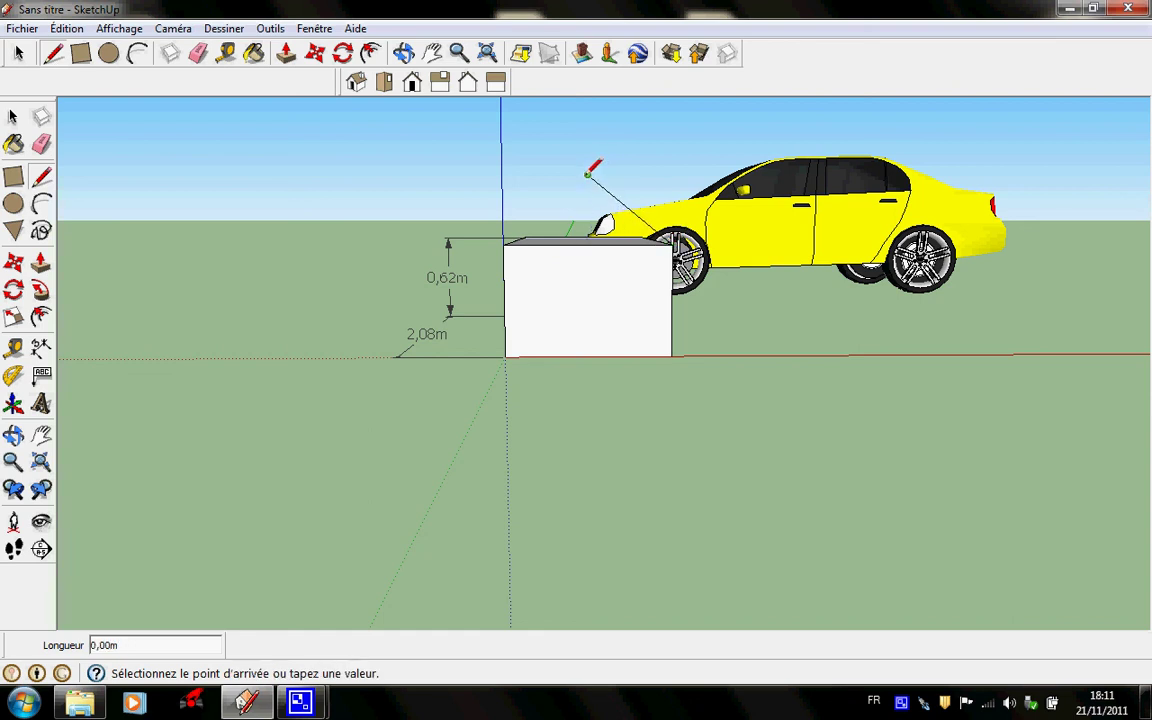
click(505, 243)
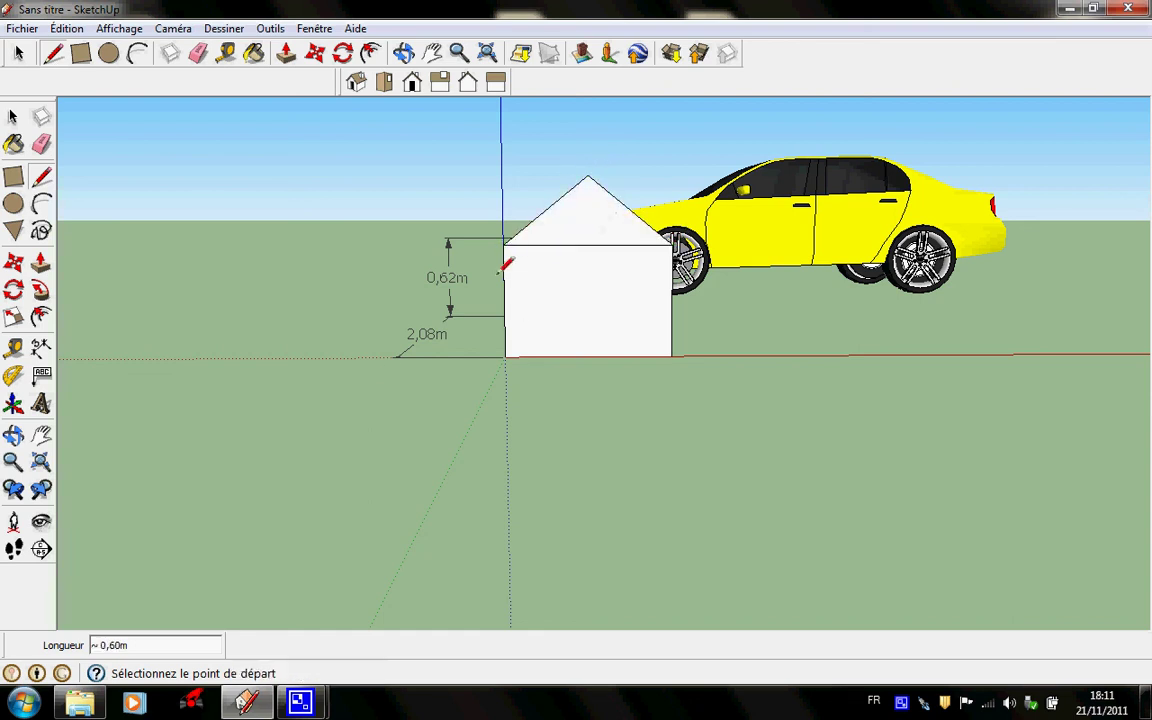
Paint the box's top face and long side face with the white textured steel material from the Métal collection
click(13, 434)
drag(586, 326, 759, 510)
scroll(789, 344, down, 8)
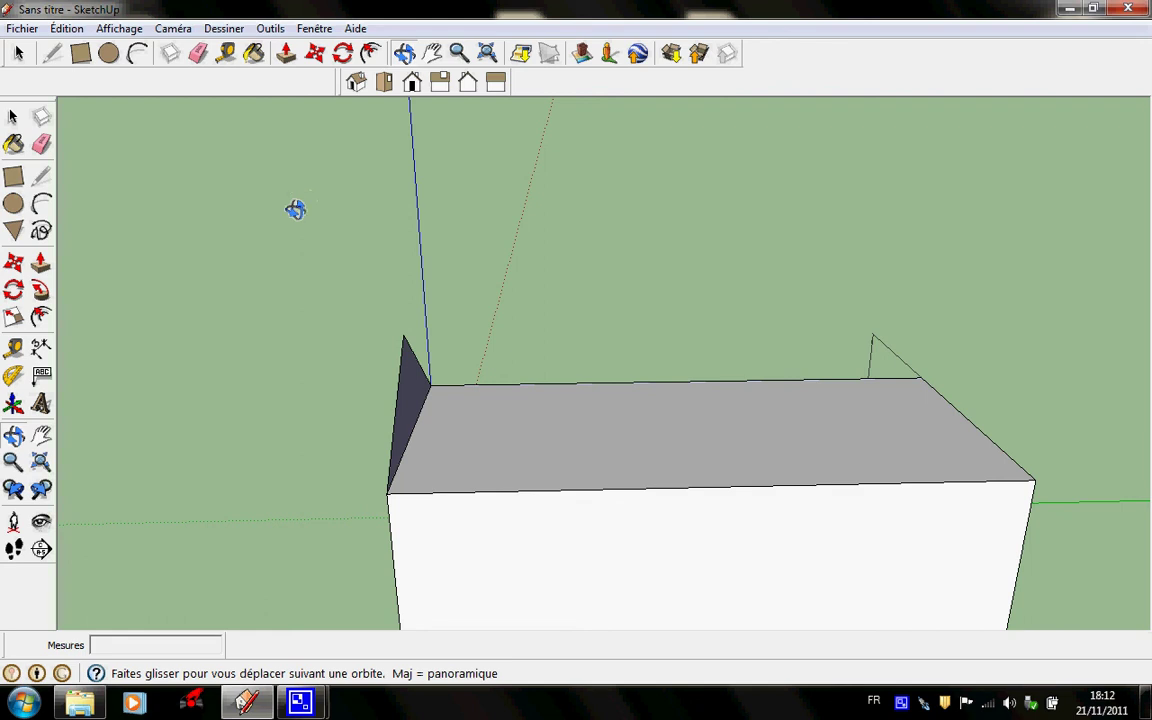
click(14, 144)
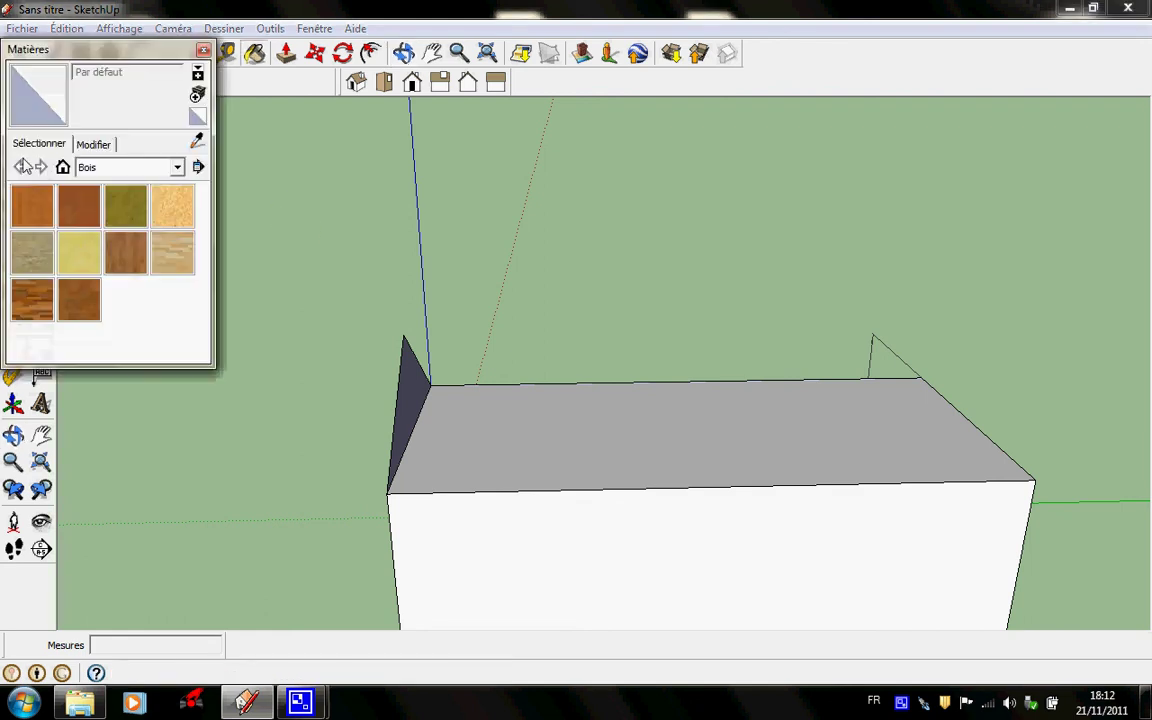
drag(160, 60, 419, 175)
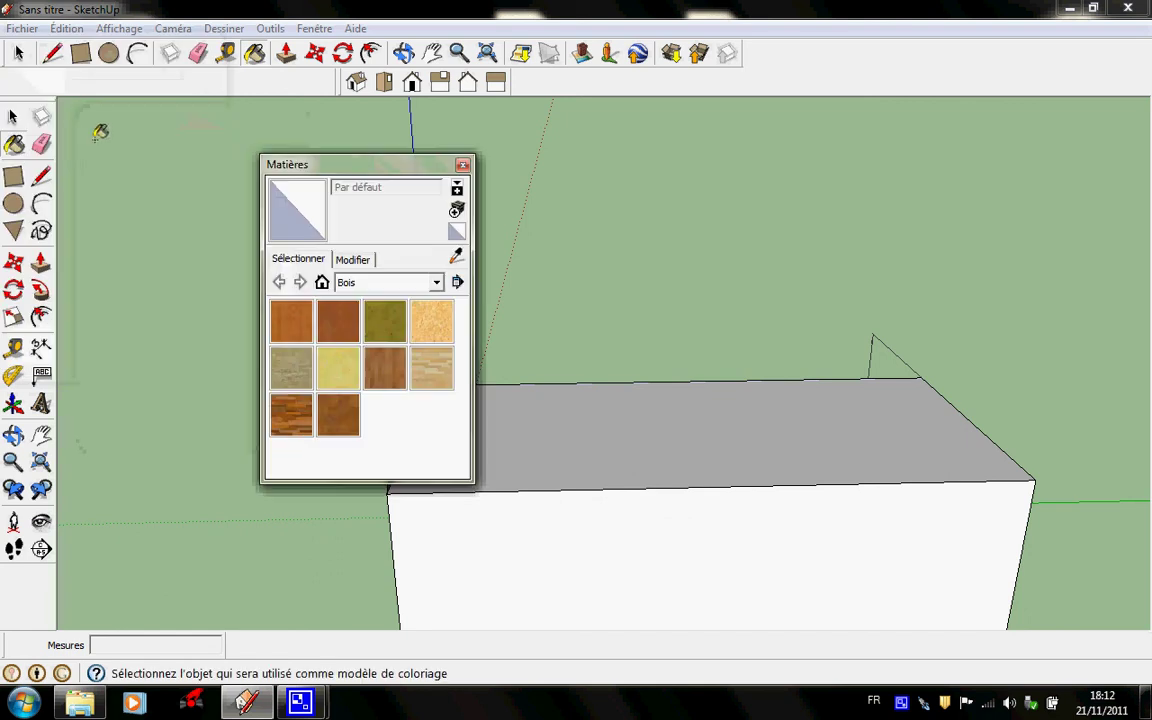
drag(334, 165, 147, 73)
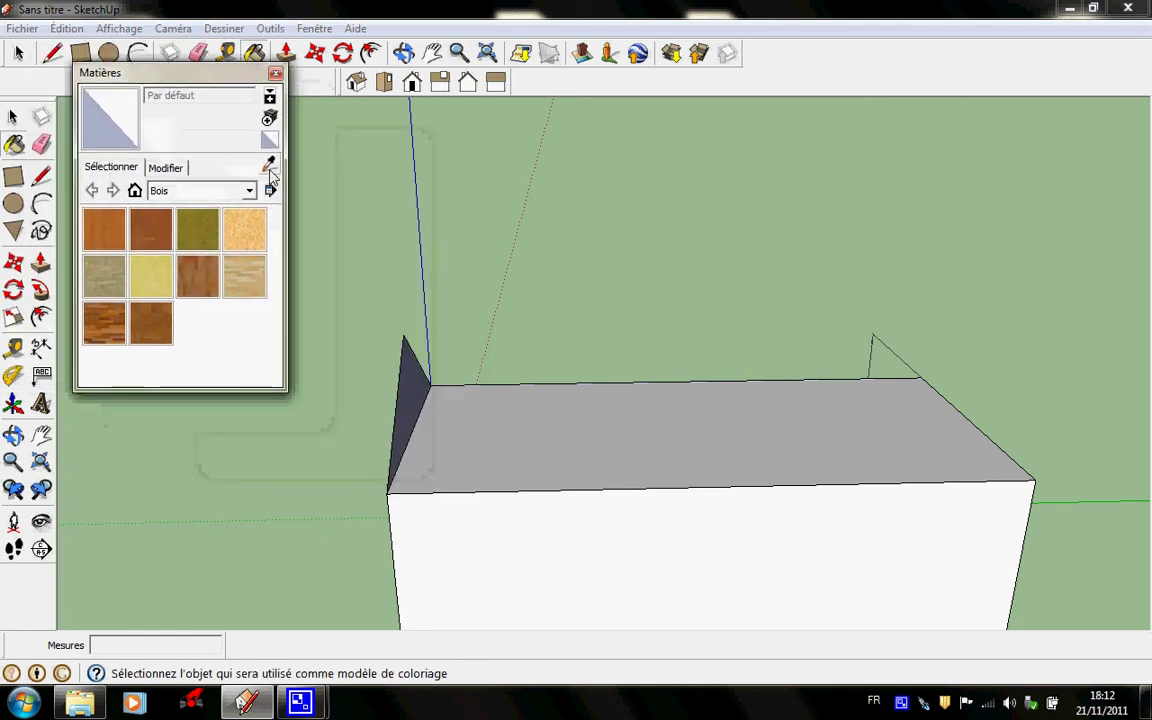
click(250, 191)
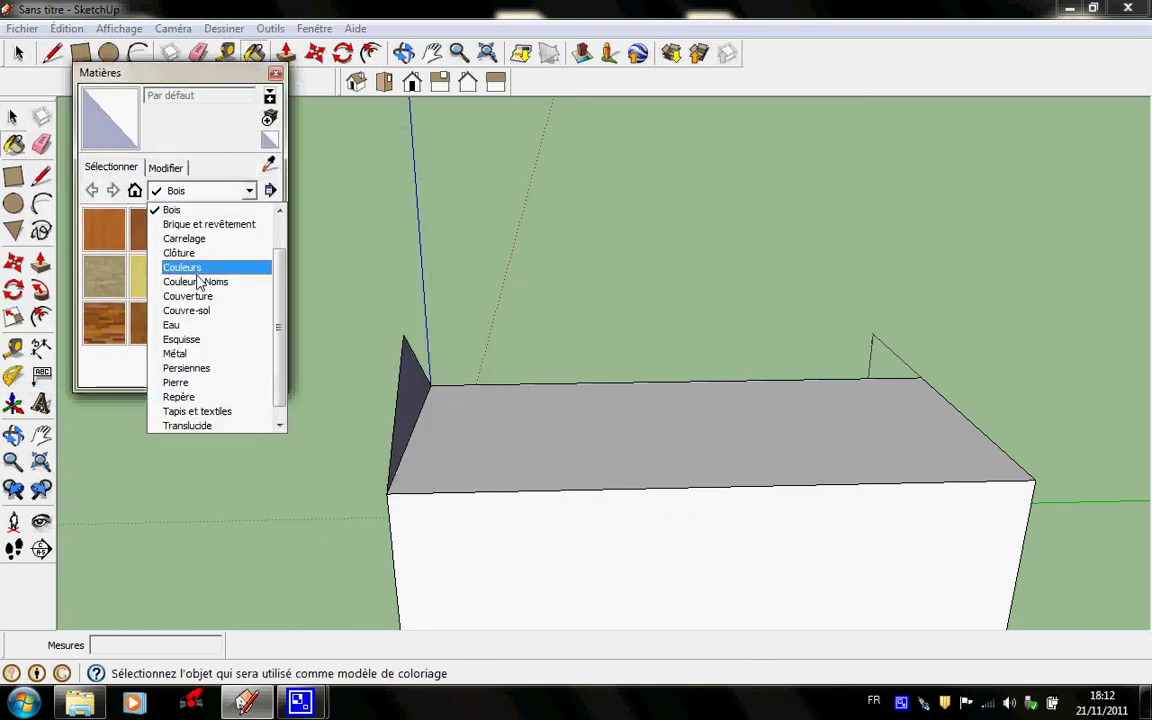
click(178, 354)
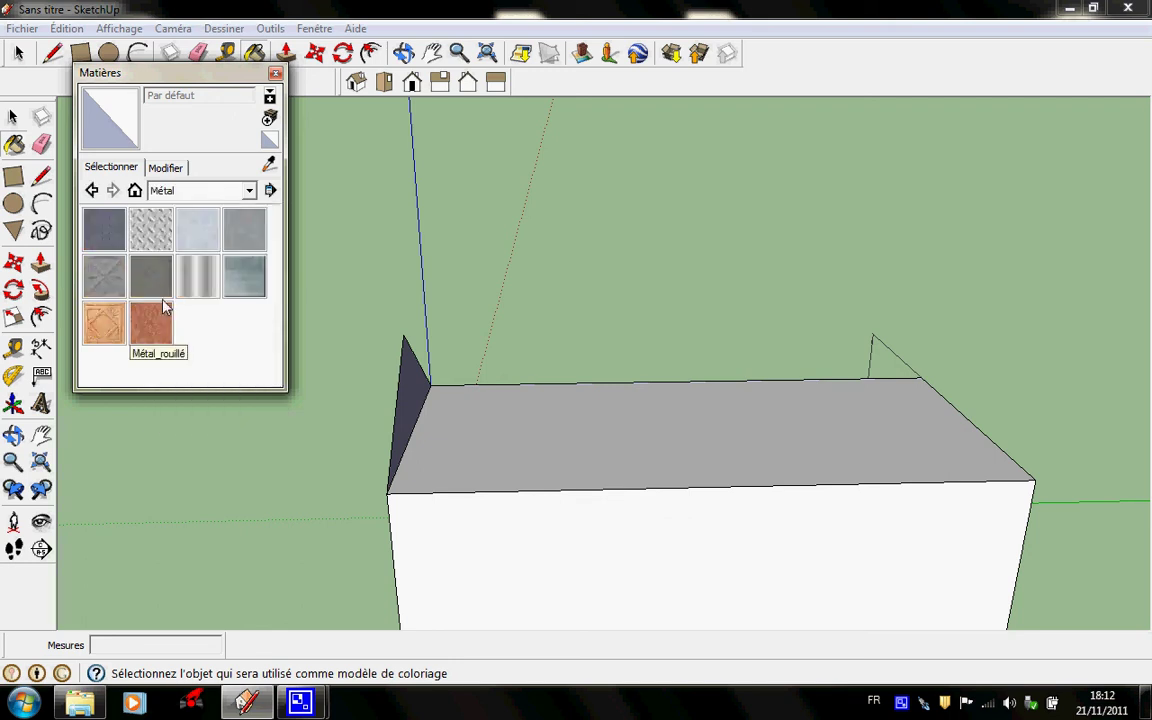
click(158, 238)
click(567, 452)
click(548, 580)
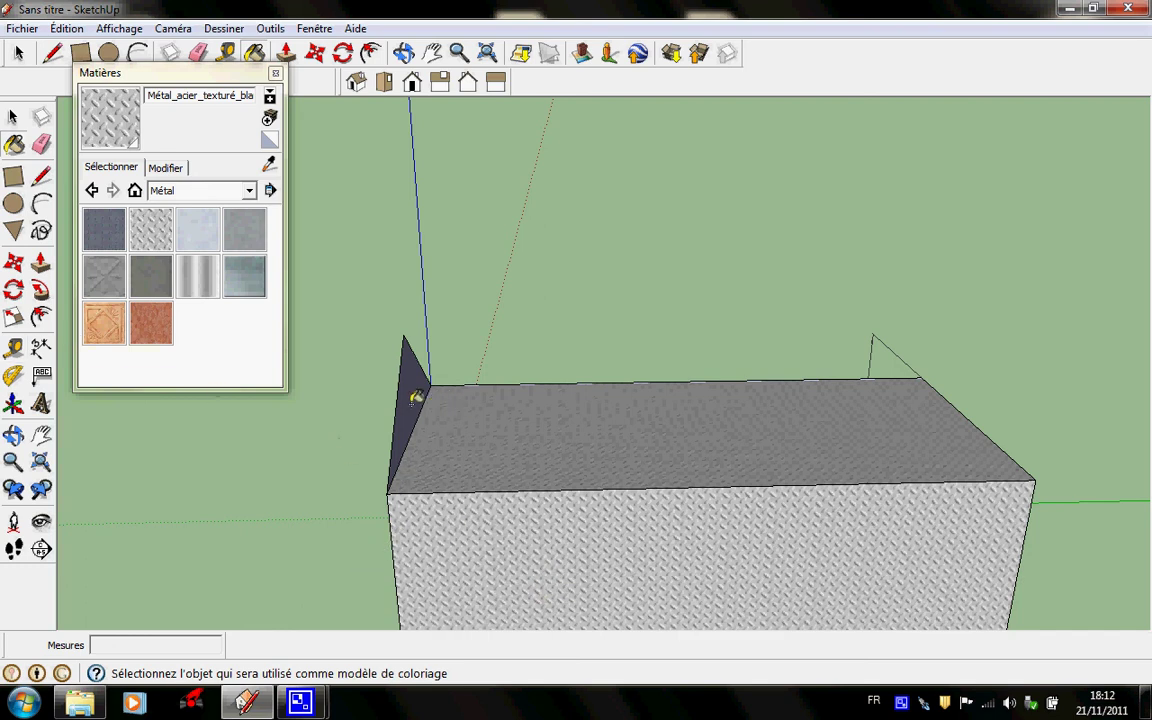
Paint the front triangular gable with the same textured steel material
click(13, 435)
drag(206, 455, 275, 301)
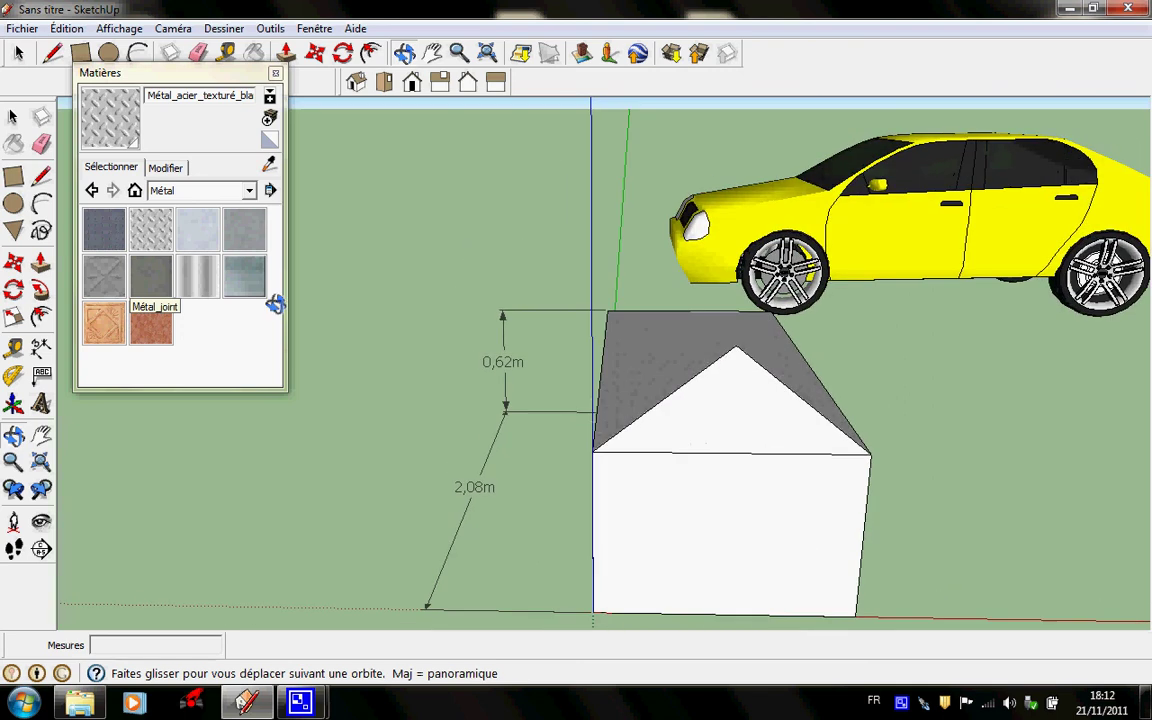
click(146, 228)
click(694, 404)
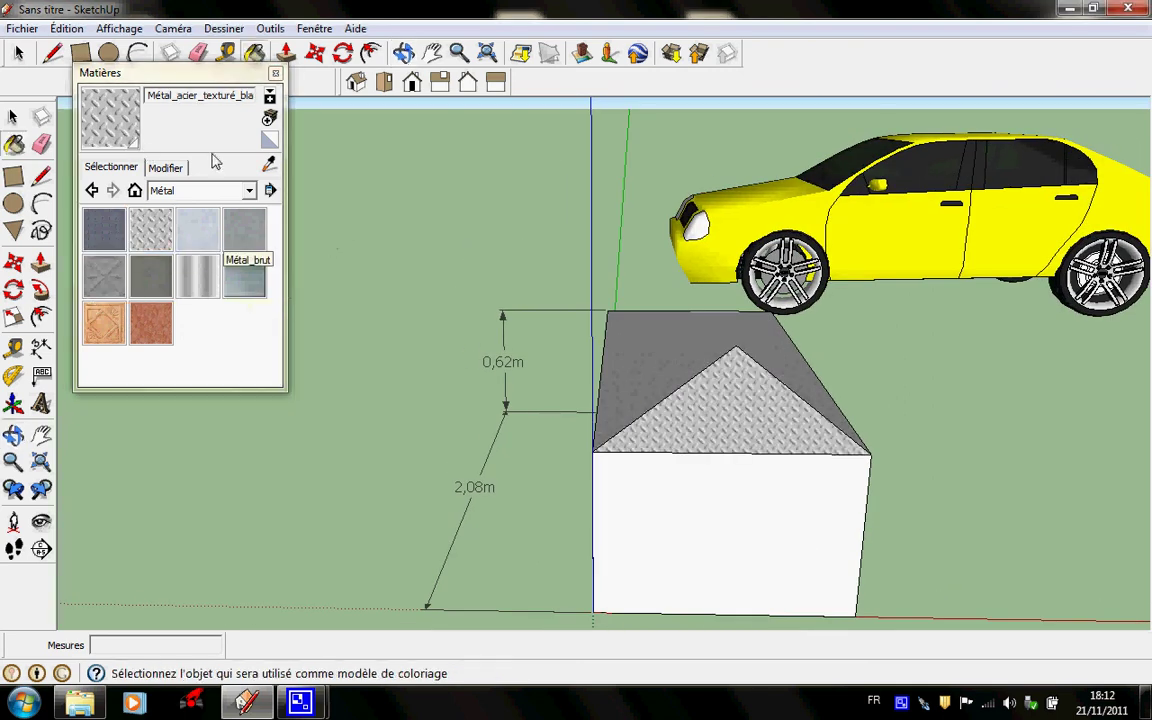
click(250, 191)
scroll(180, 240, up, 2)
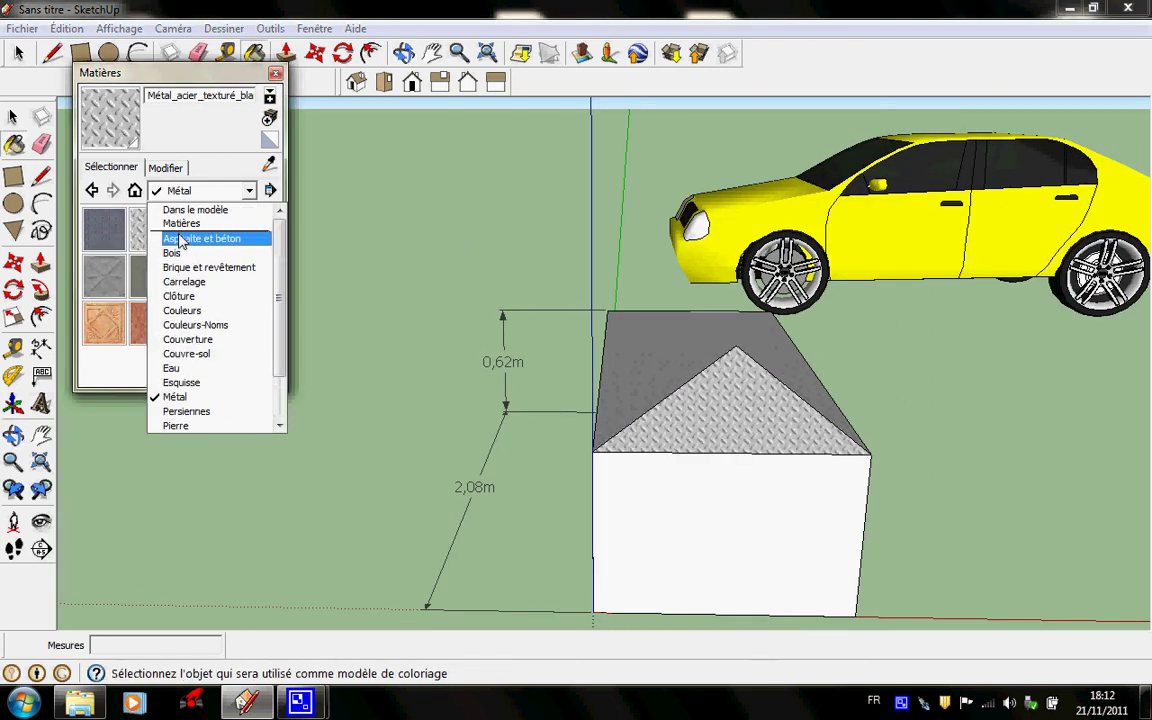
scroll(231, 327, down, 2)
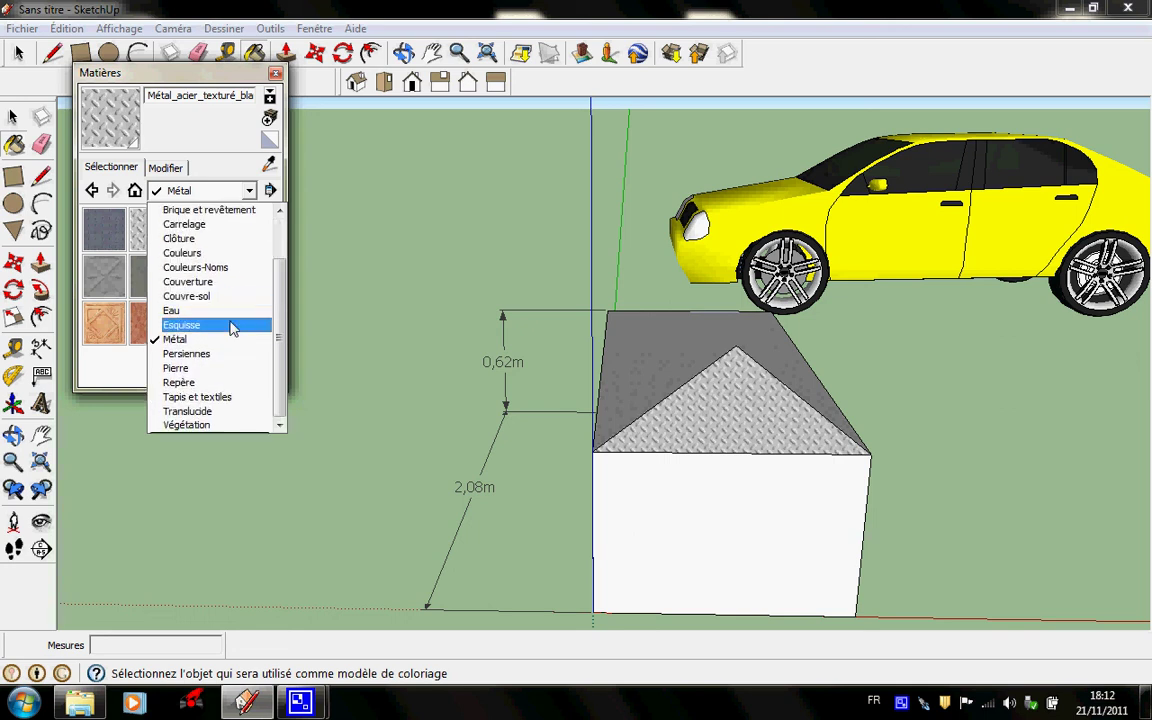
click(275, 74)
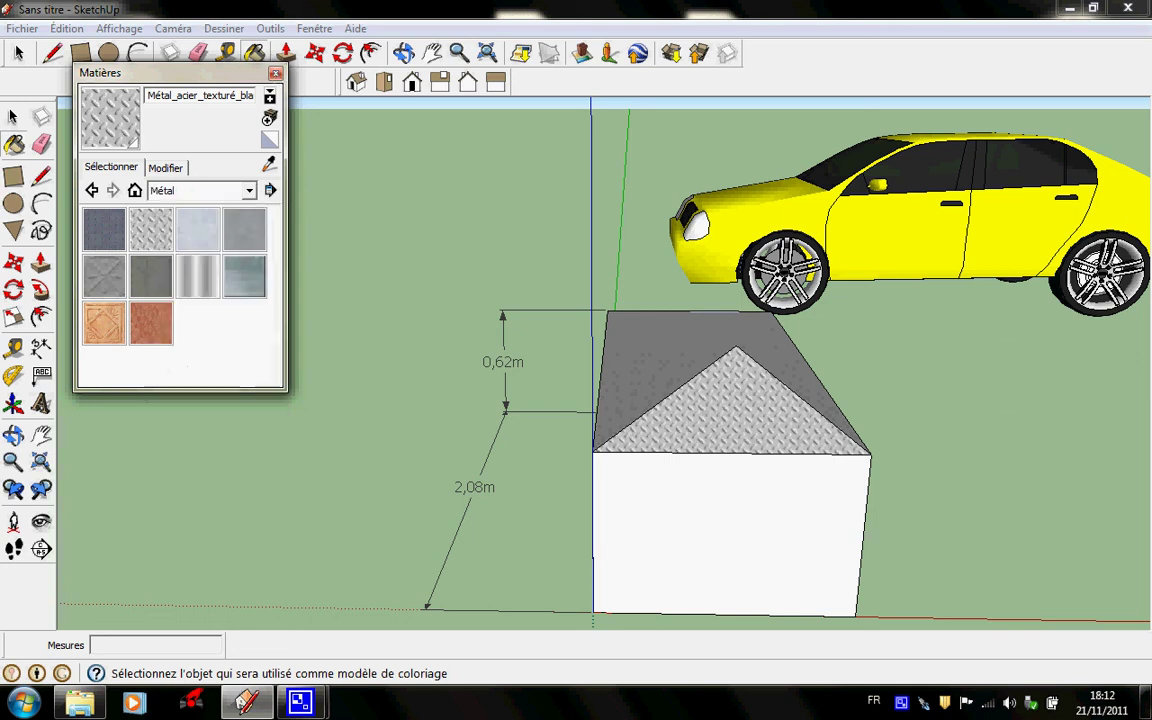
click(1069, 9)
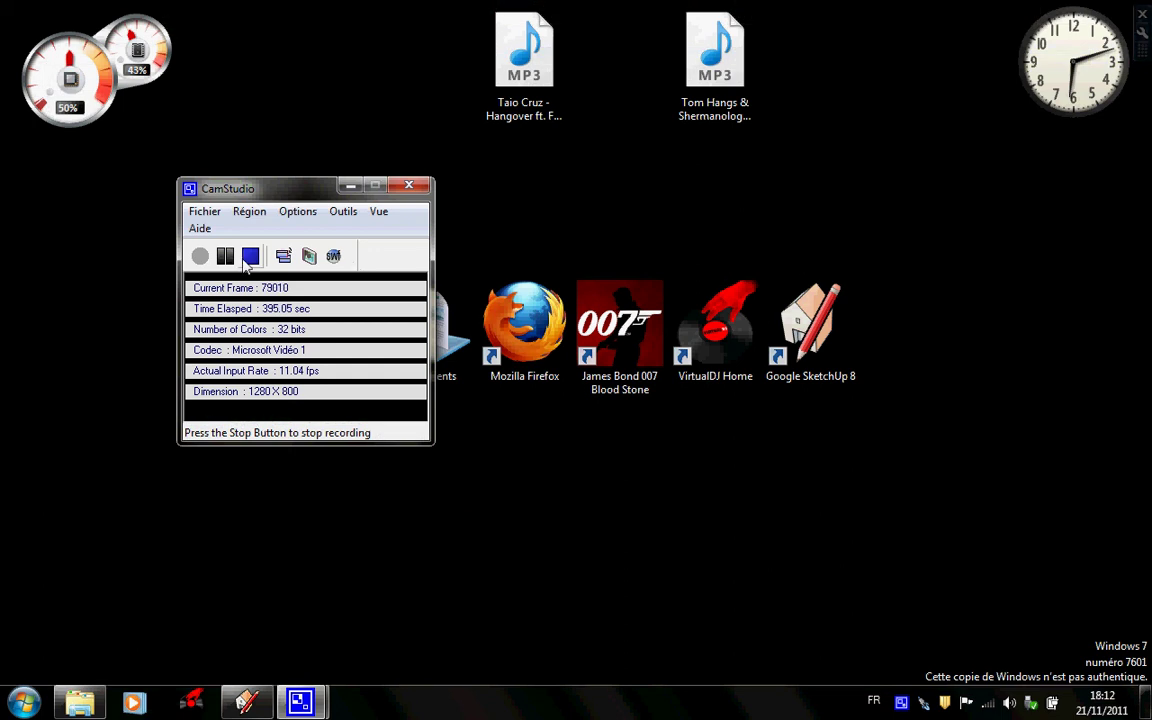